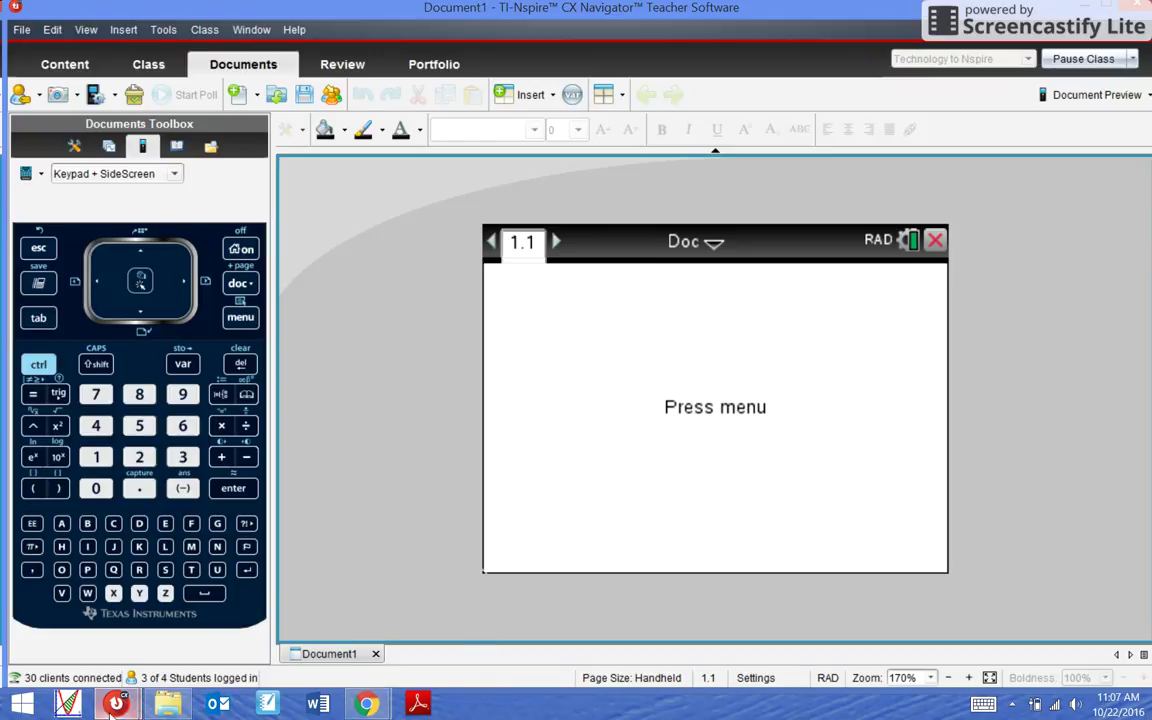
Step: Review the class's students, select the one not logged in, then return to Document1's blank page
mouse_move(117, 704)
click(251, 662)
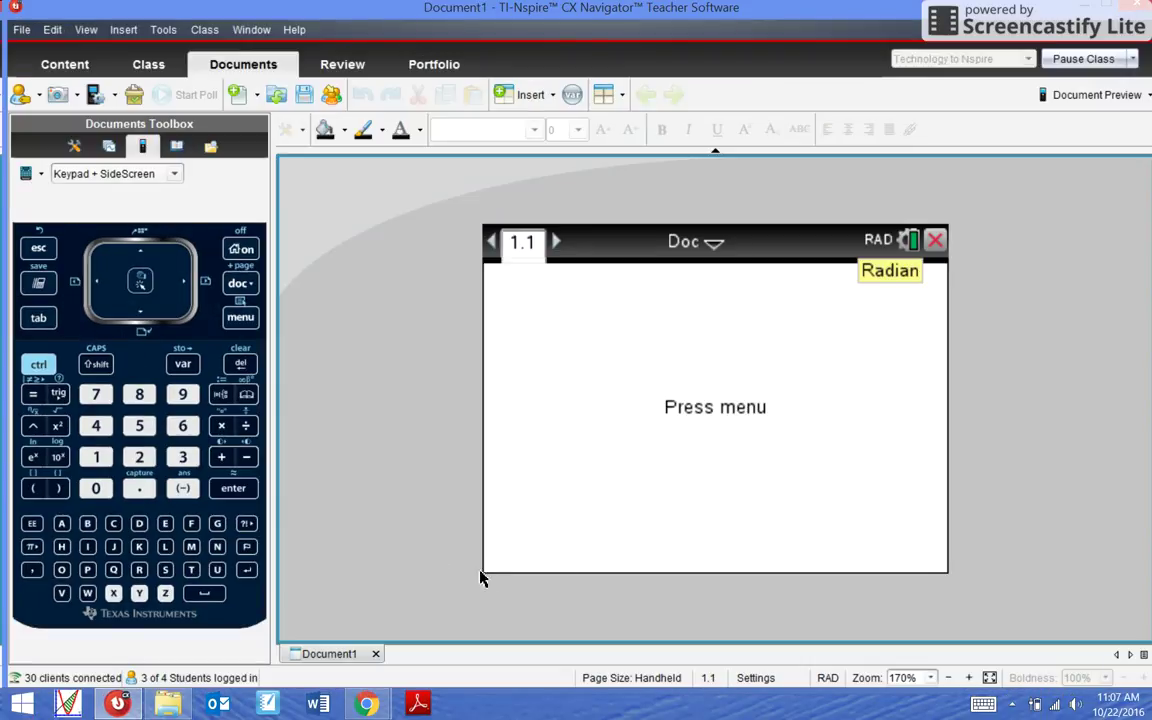
click(148, 69)
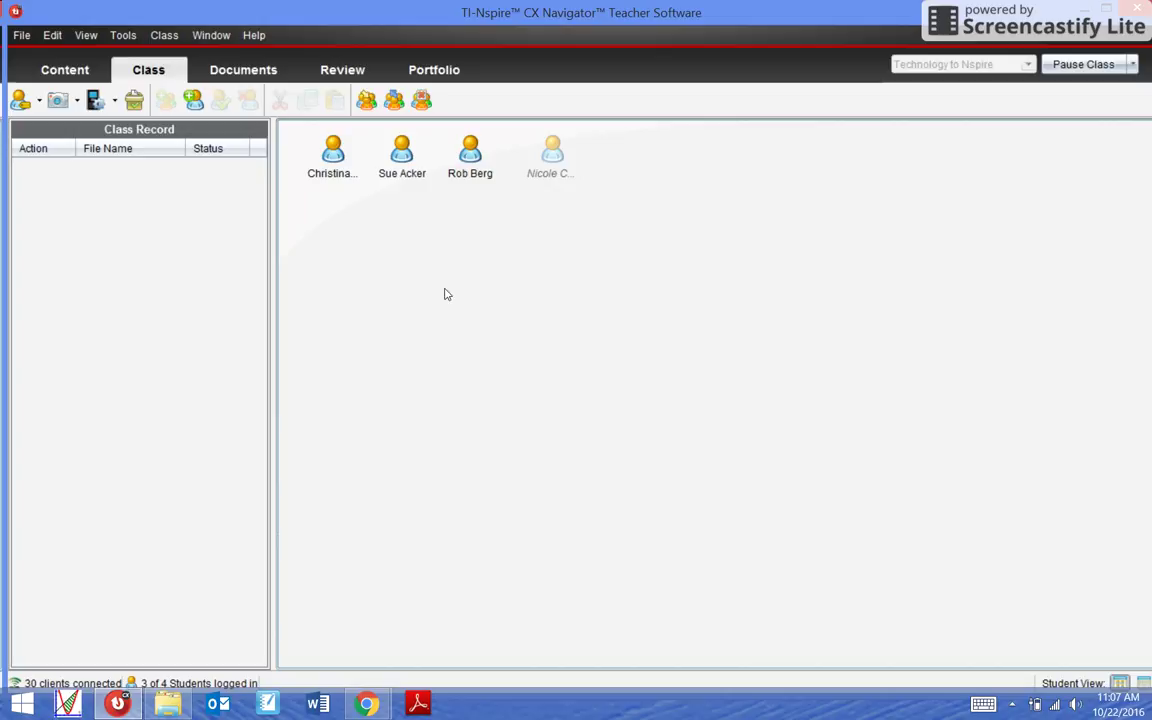
click(553, 174)
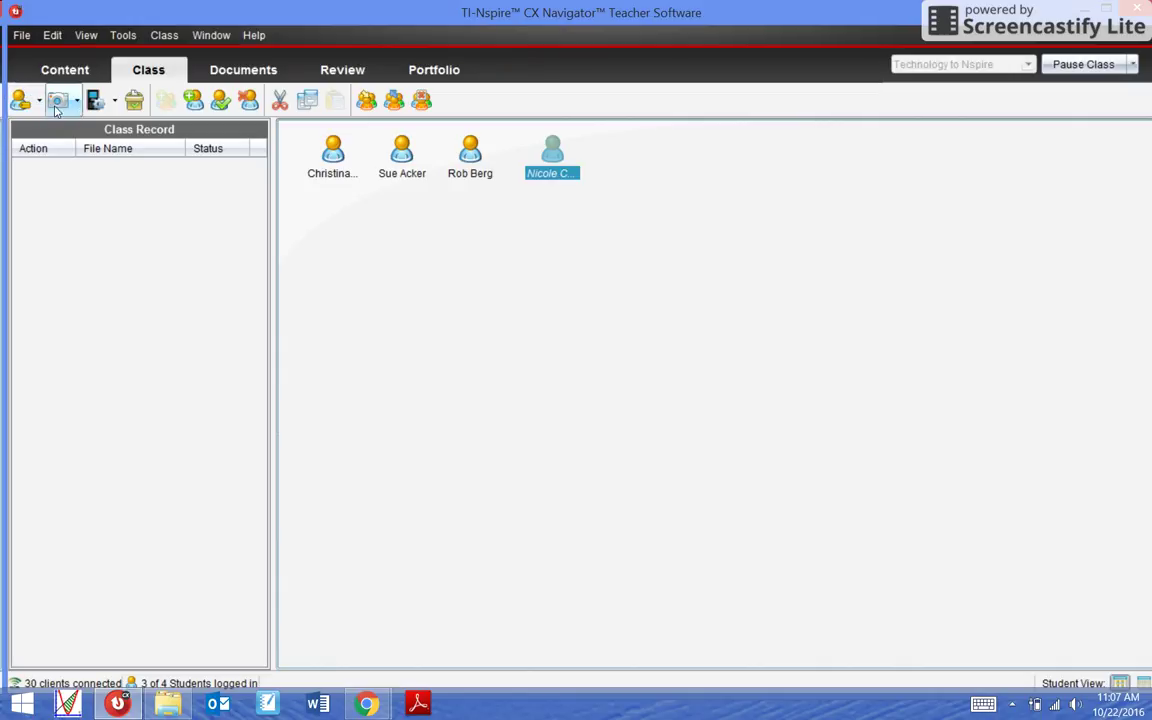
click(232, 69)
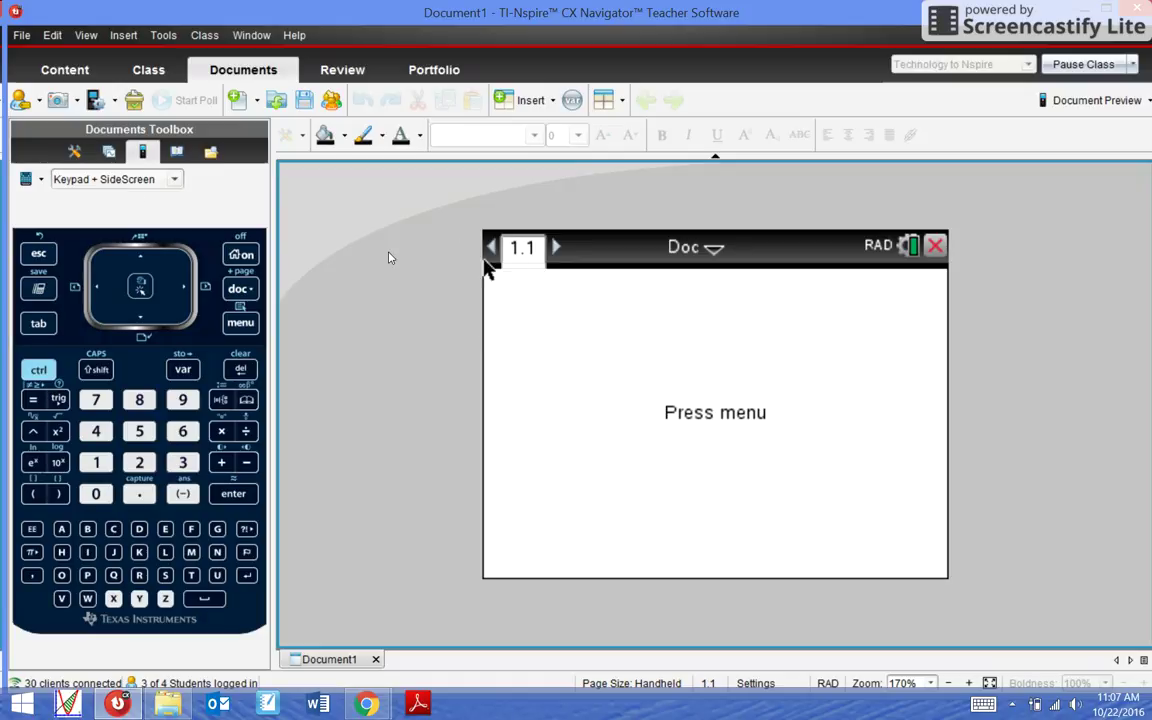
click(105, 181)
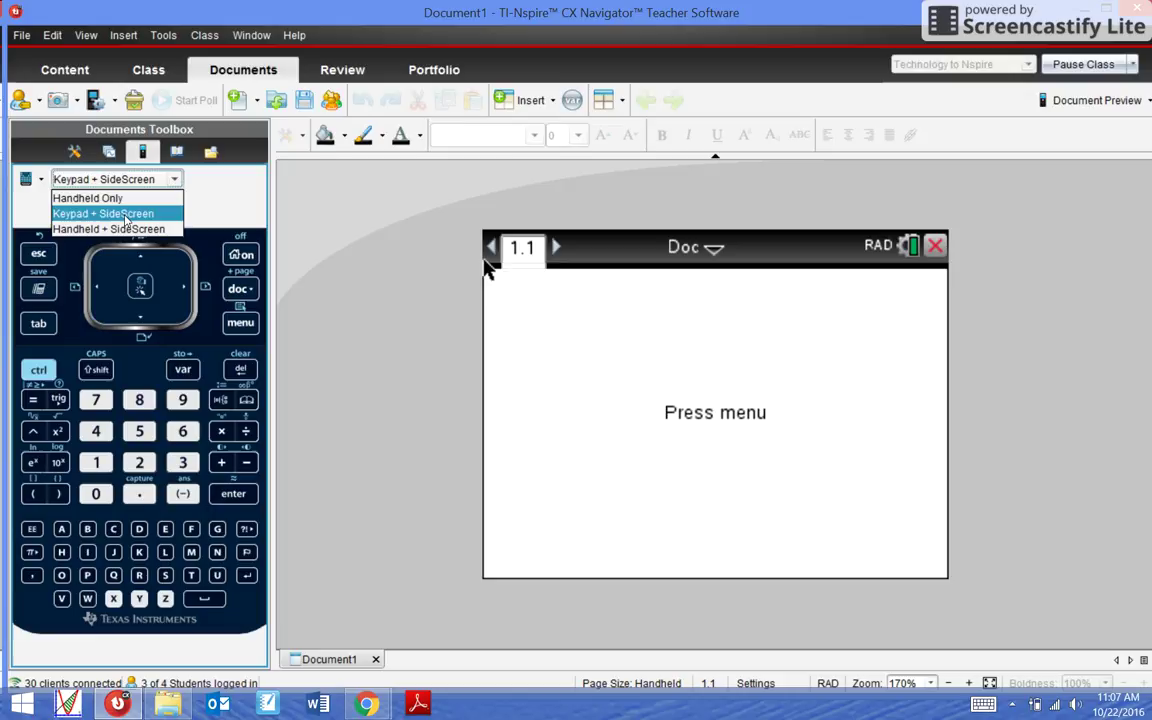
click(89, 199)
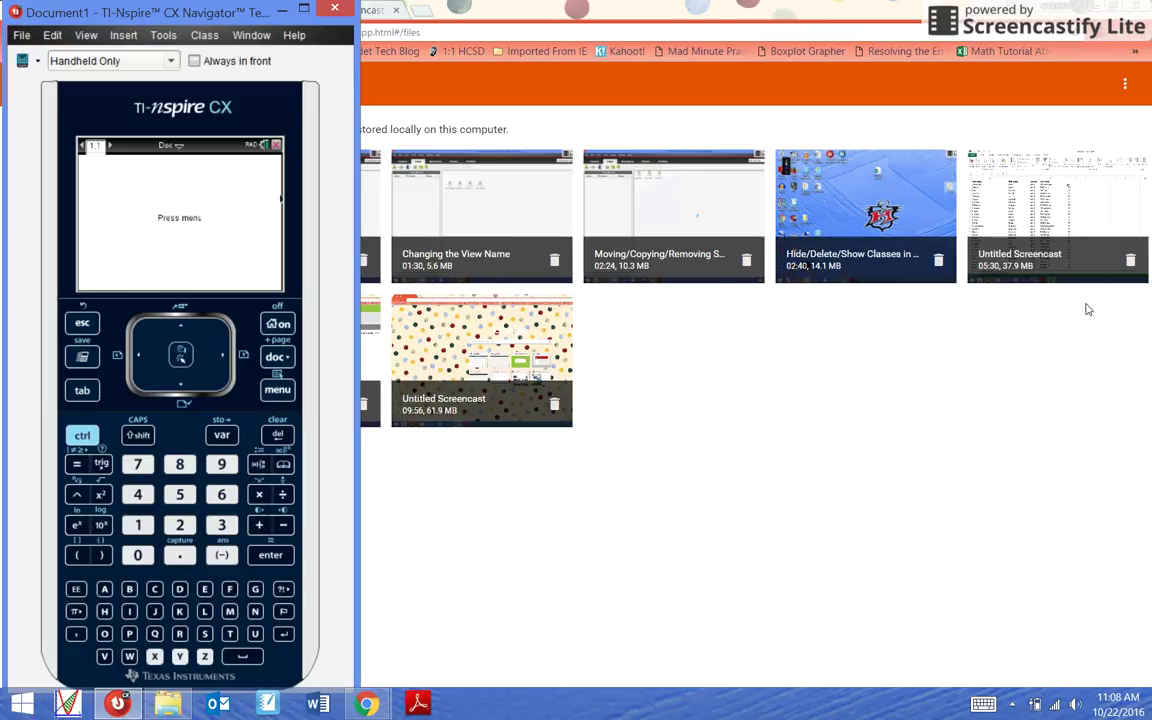
click(118, 61)
click(100, 95)
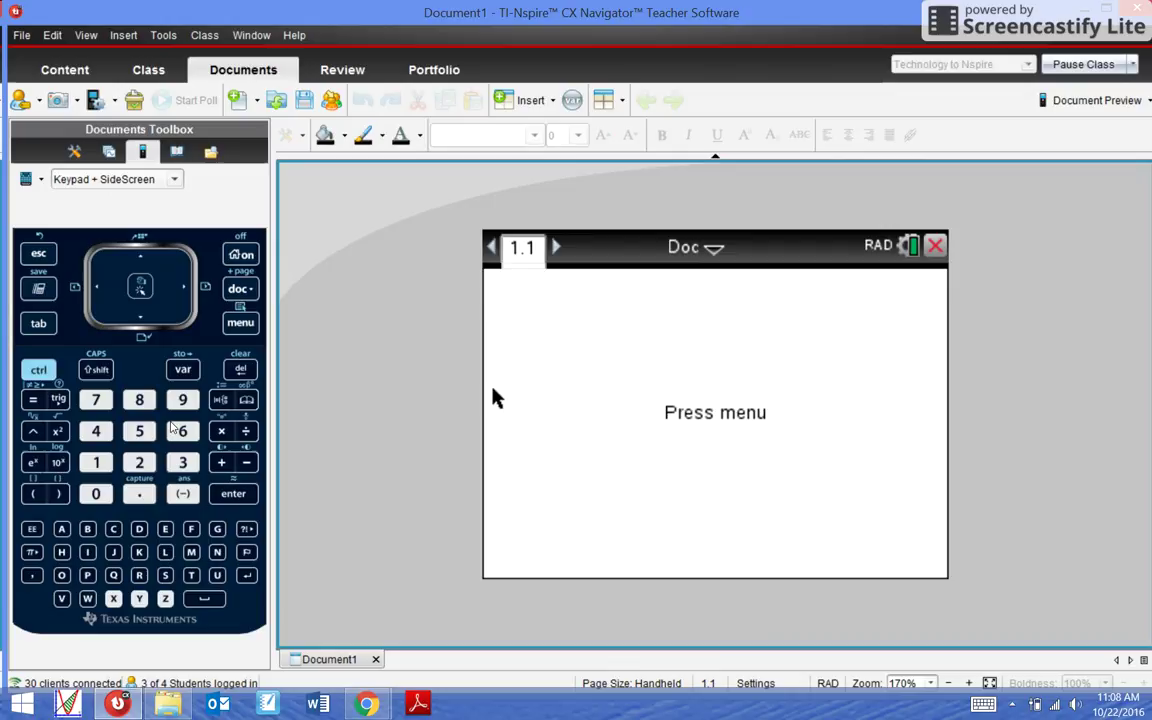
click(86, 179)
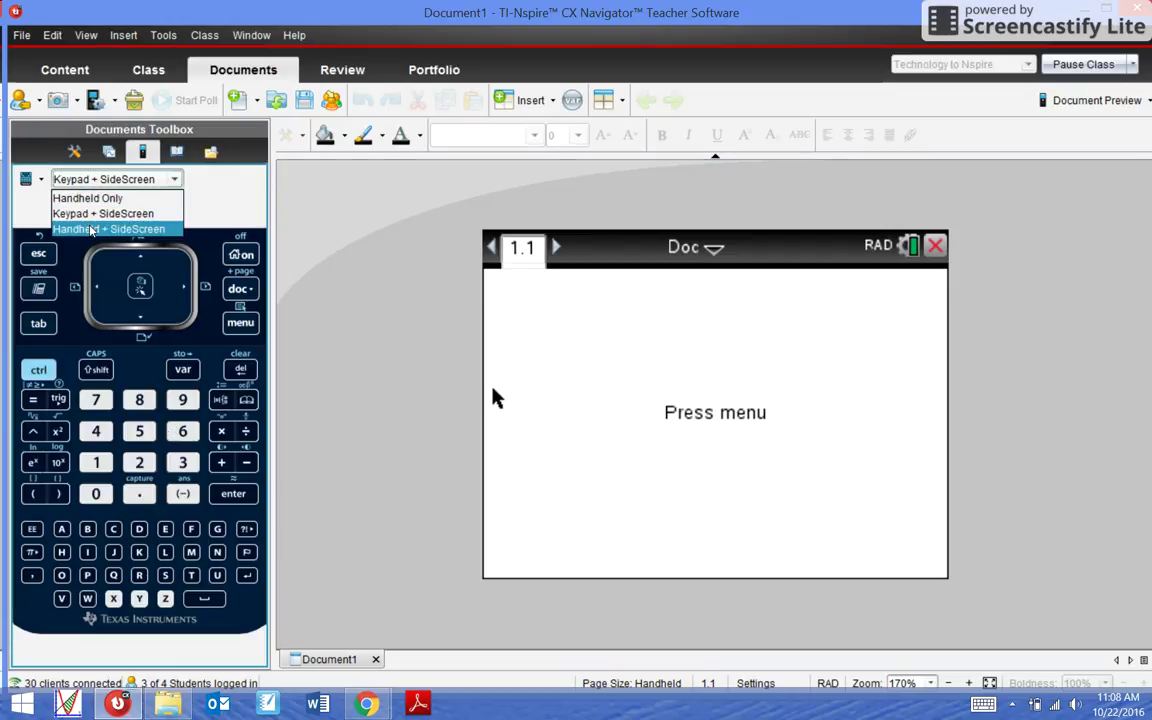
click(91, 229)
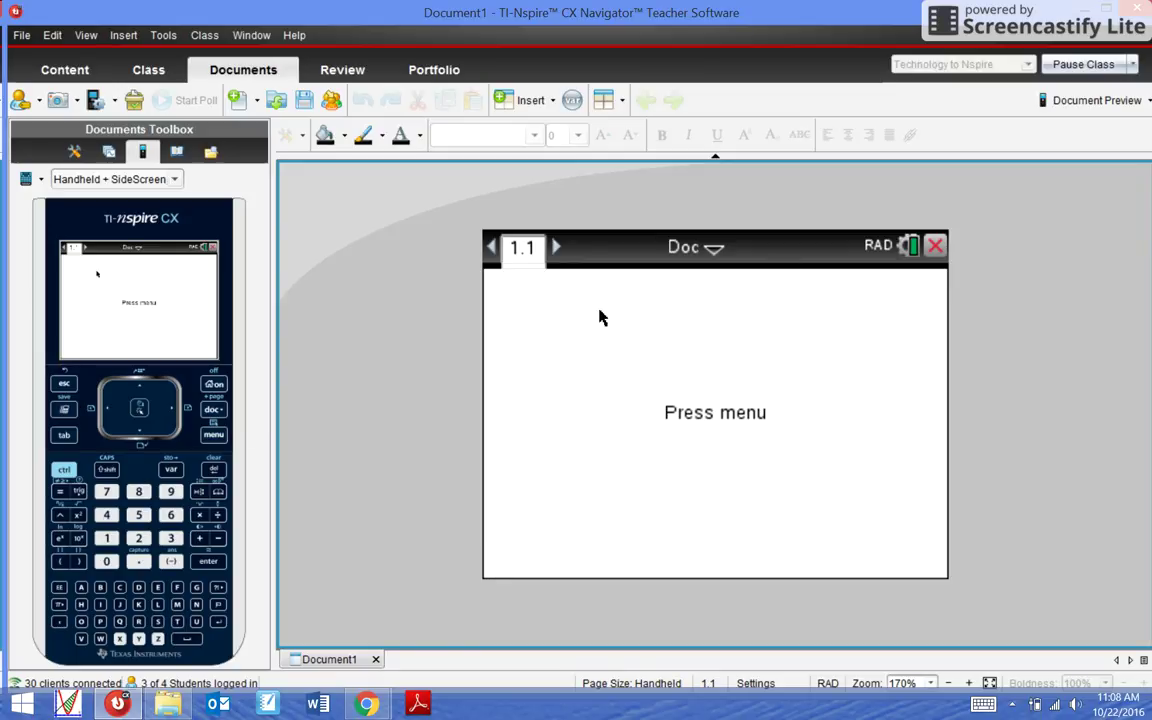
click(95, 179)
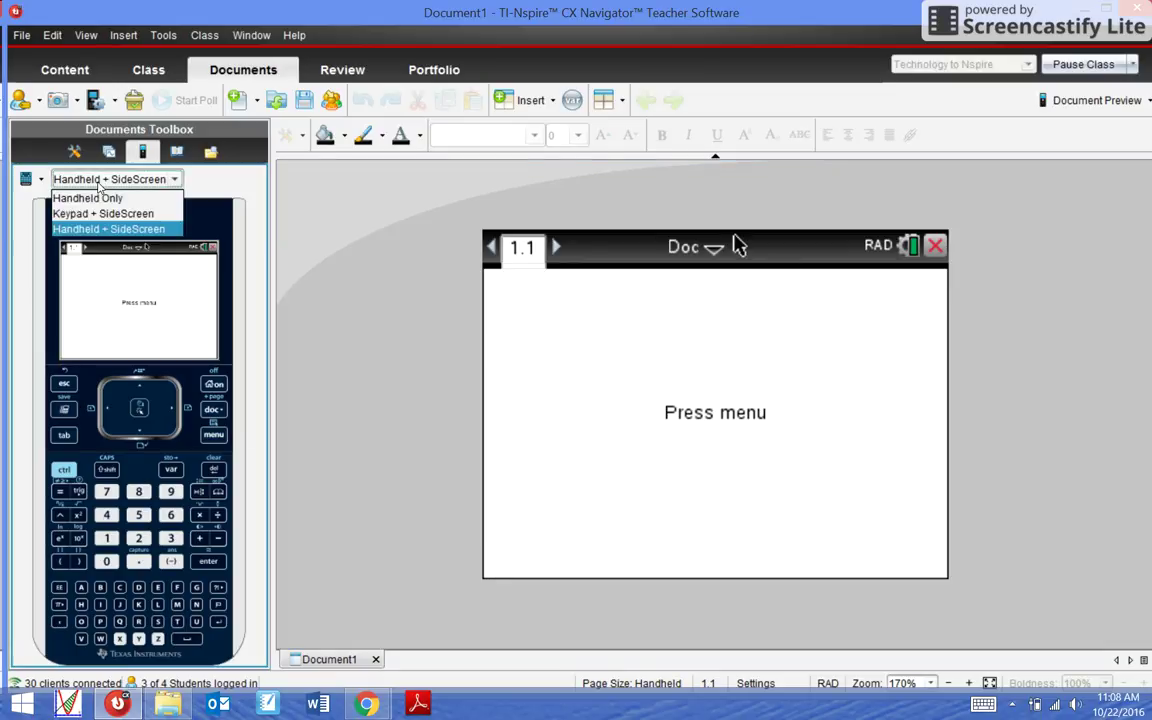
click(94, 212)
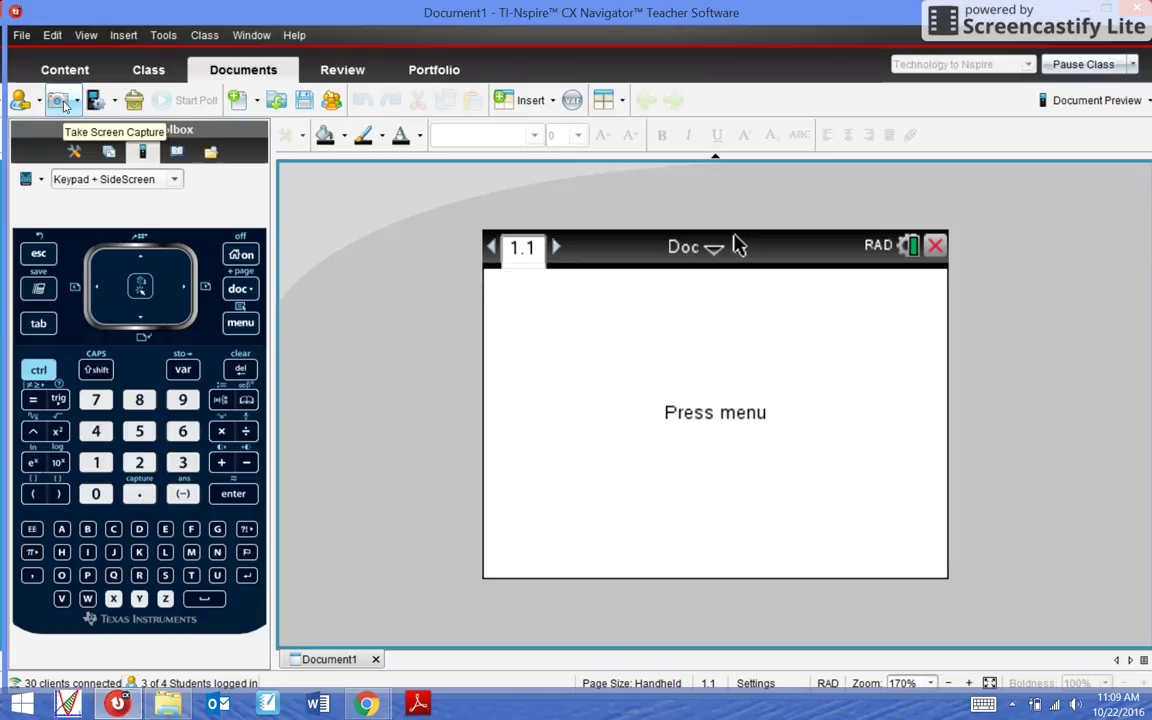
Step: Show the camera button's capture choices for class, page and selected handheld
click(64, 104)
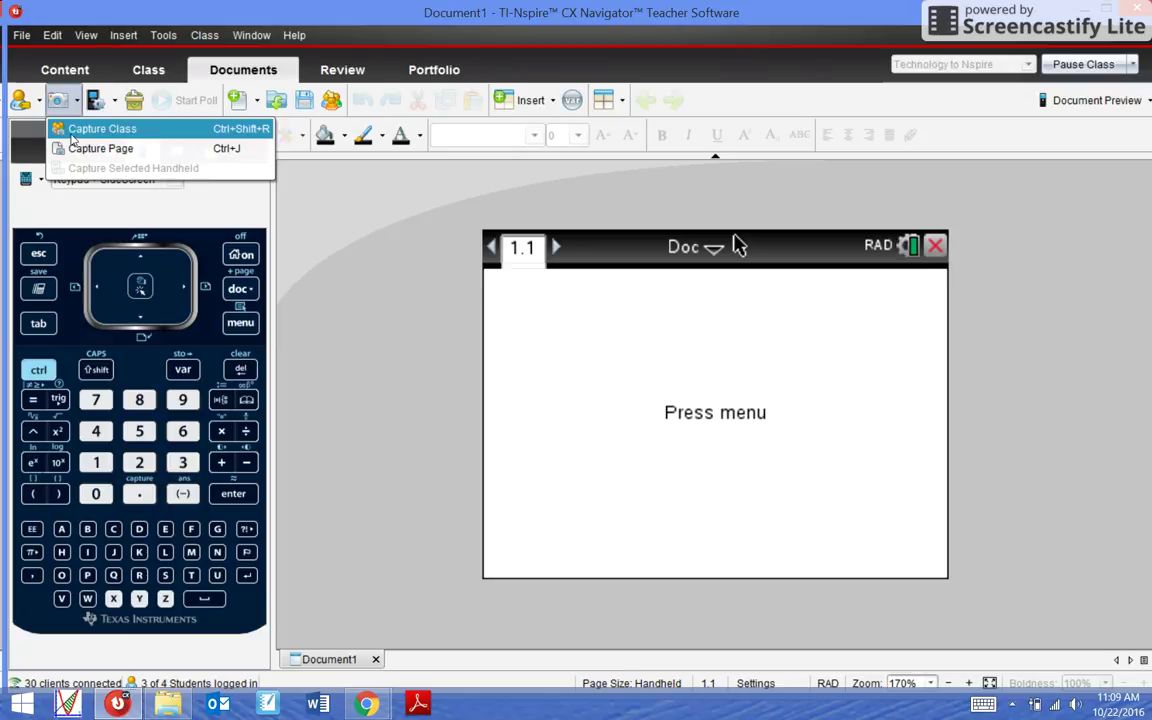
Step: Capture the whole class with Logged in only checked, then close the Class Capture window
click(93, 131)
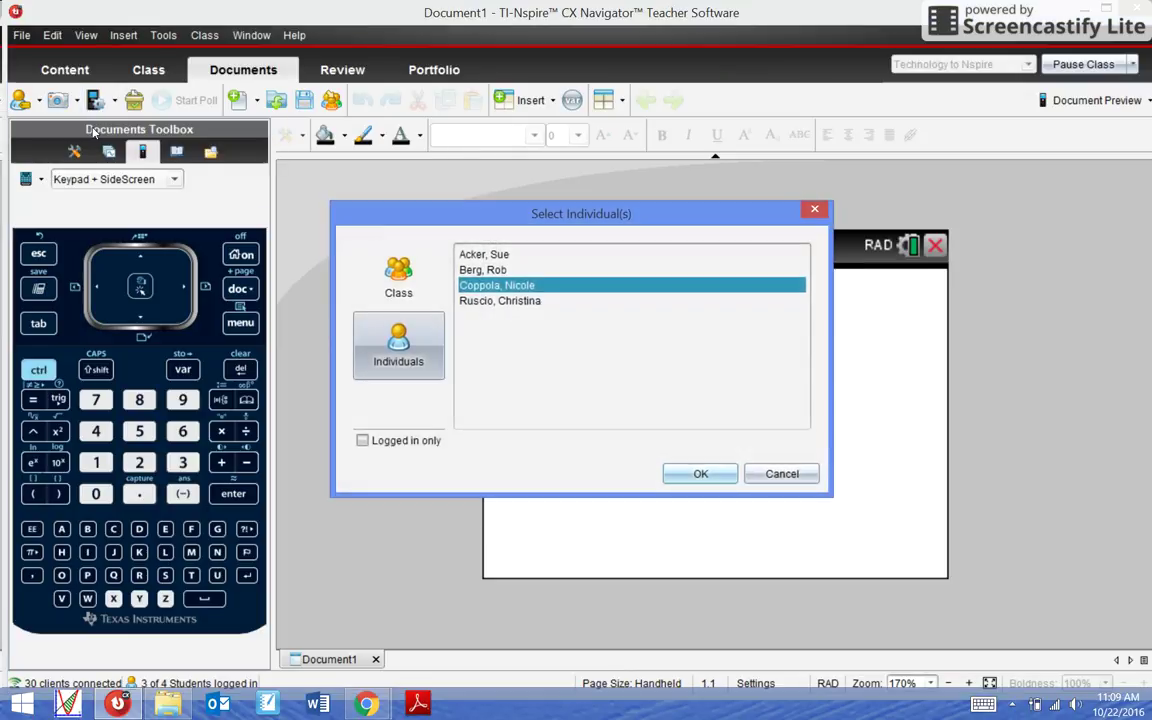
click(410, 362)
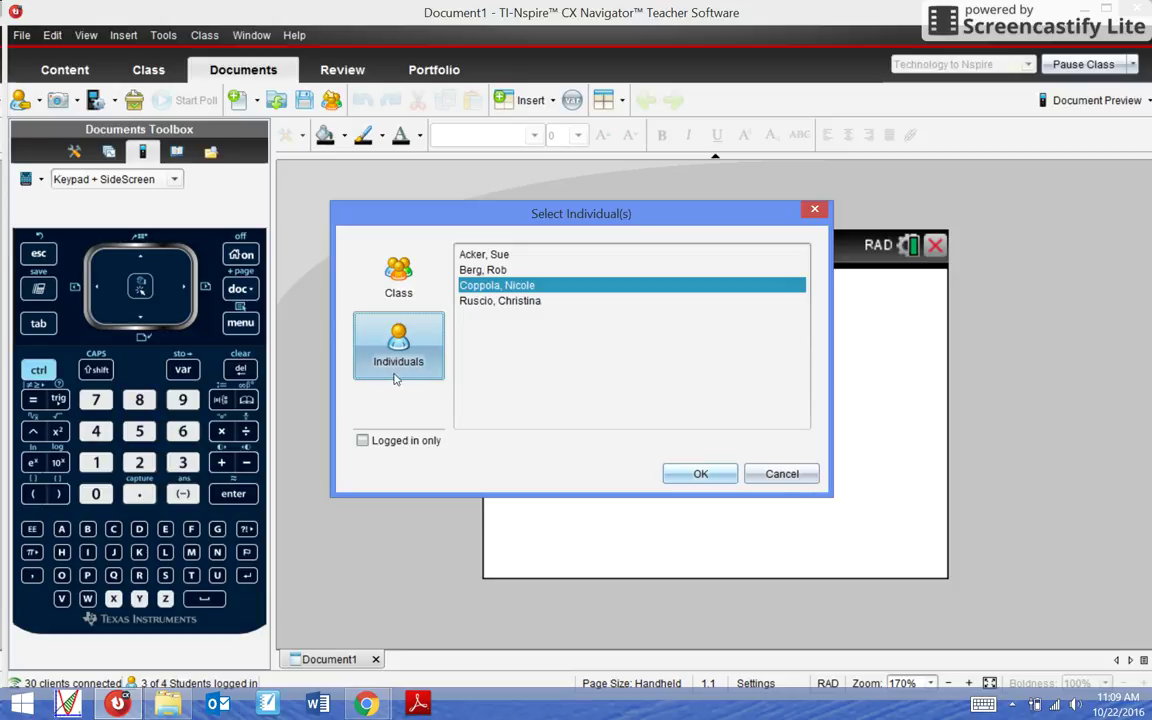
click(380, 293)
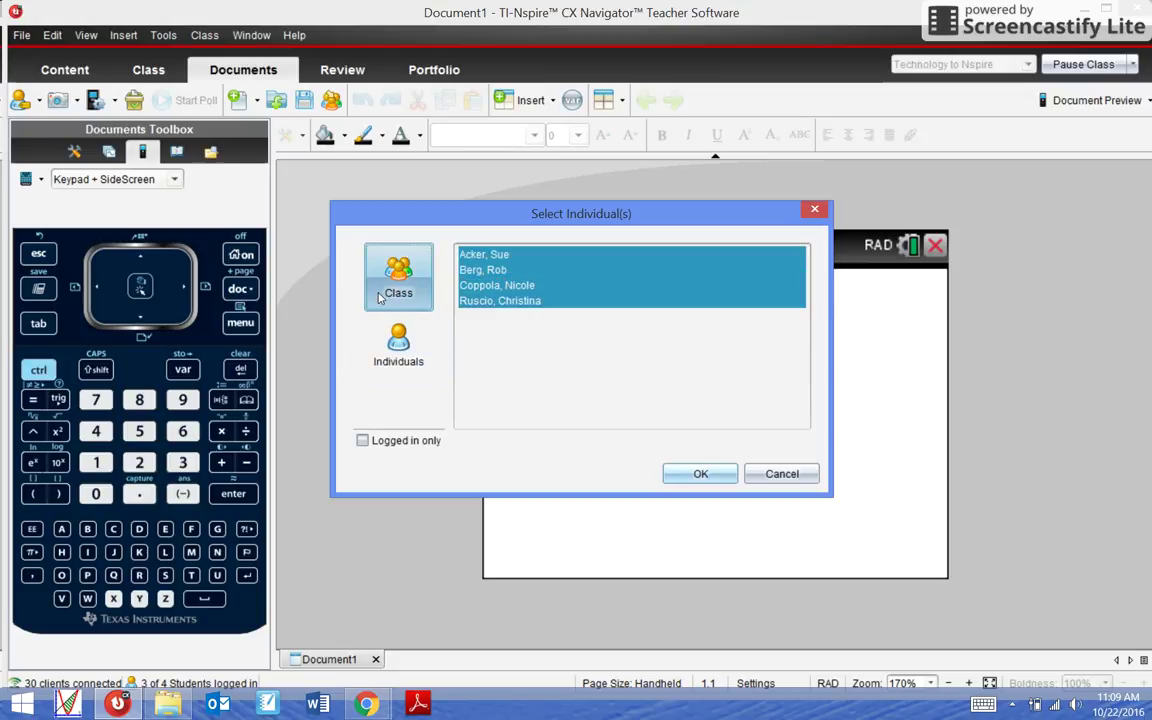
click(398, 345)
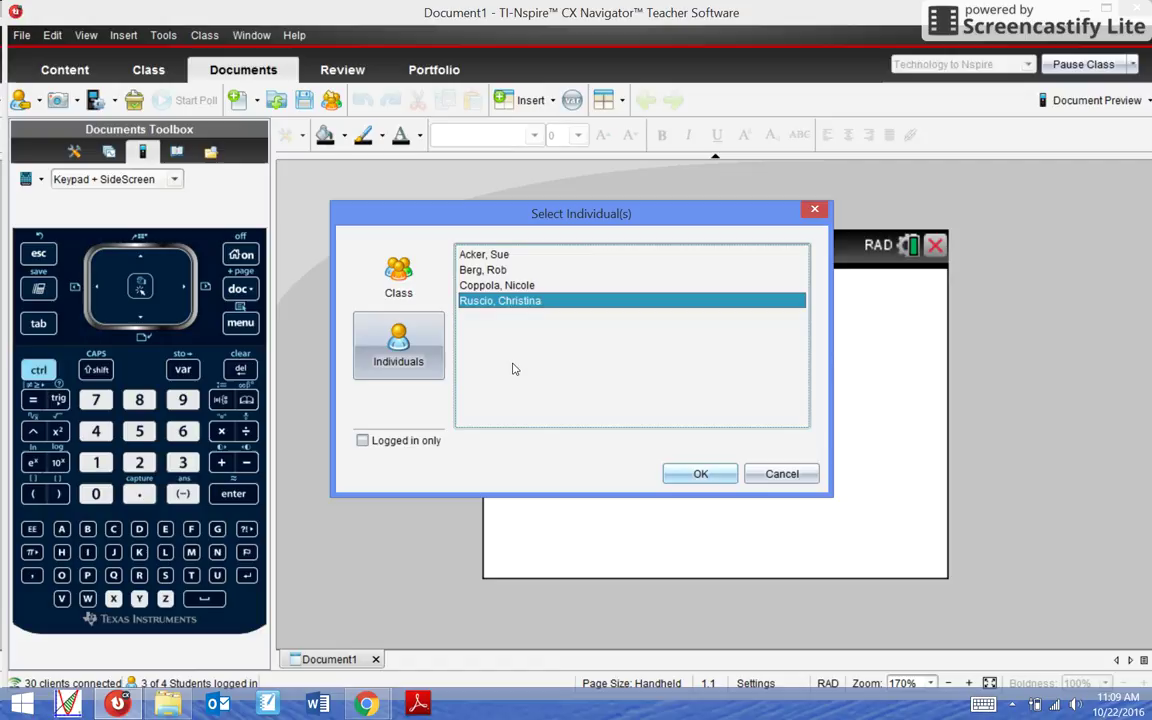
click(399, 277)
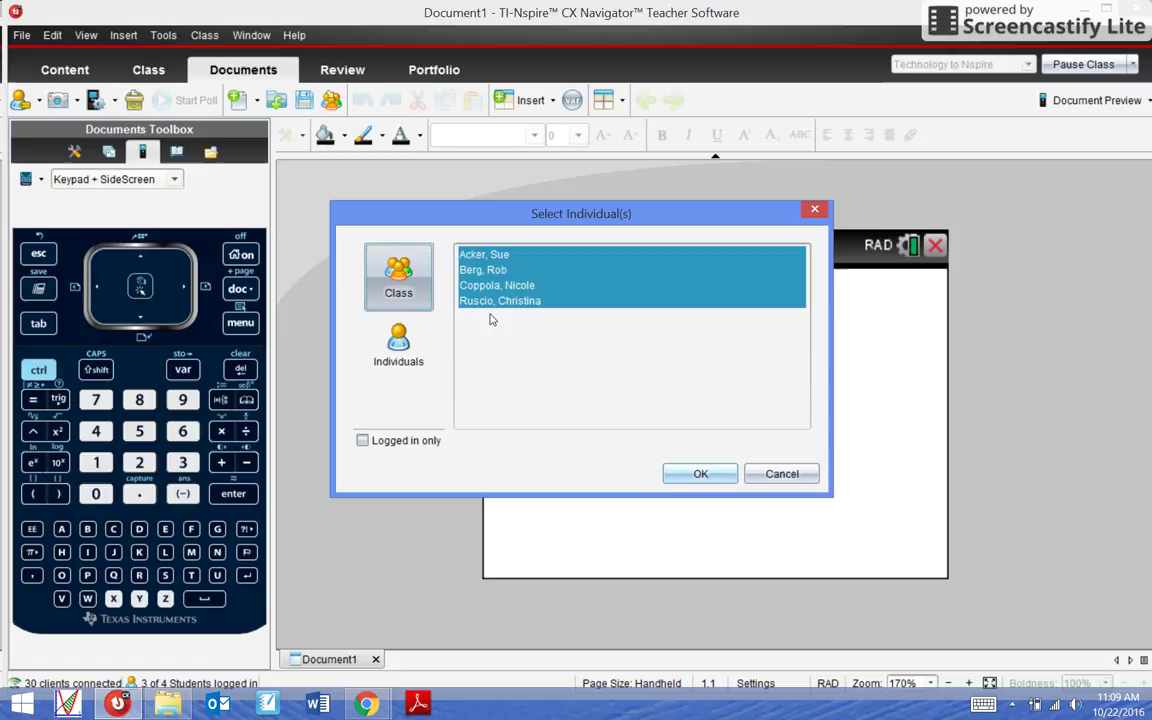
click(362, 441)
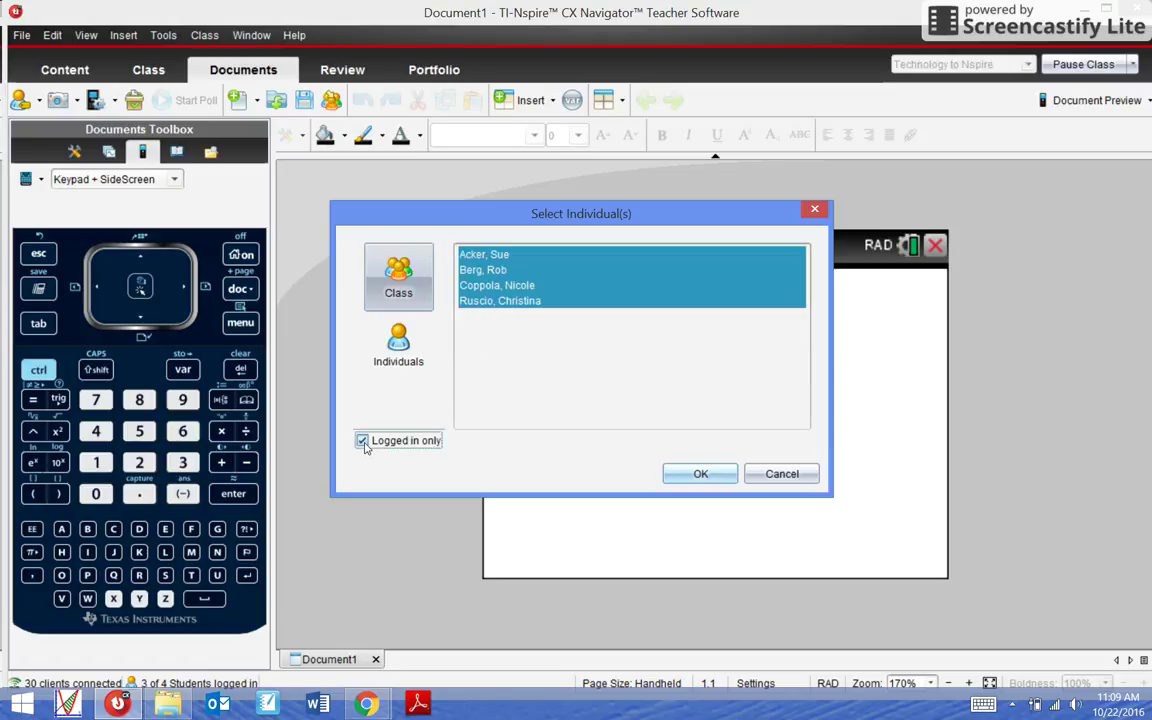
click(705, 476)
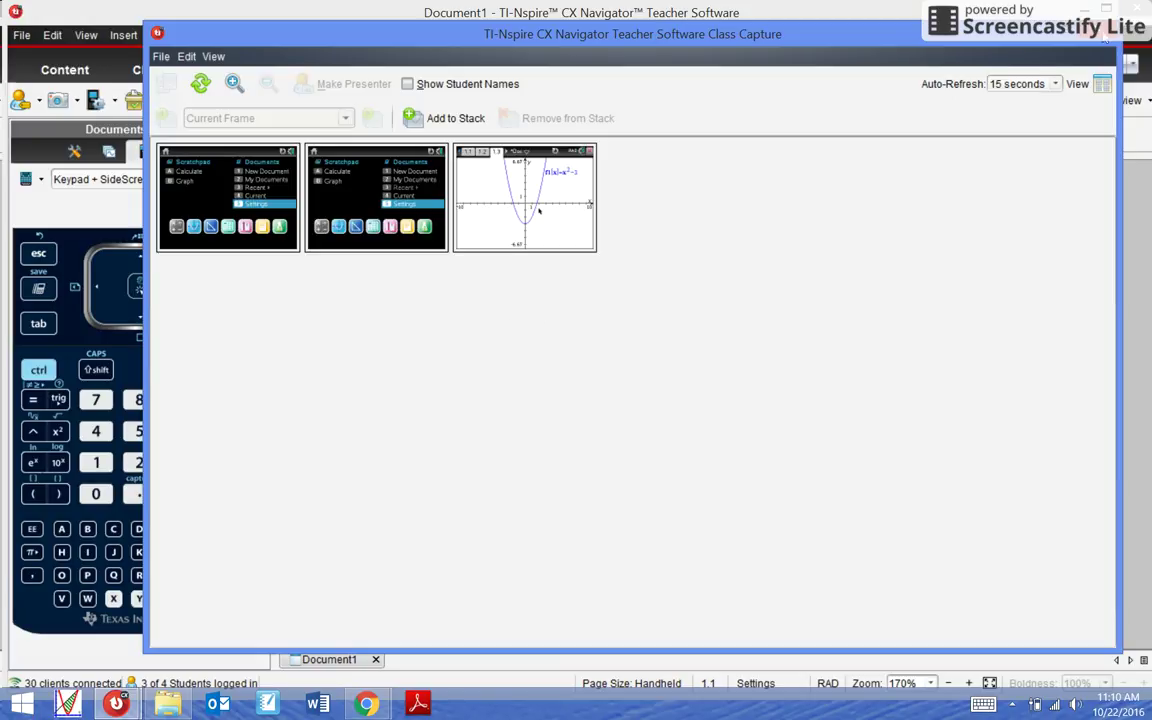
click(994, 34)
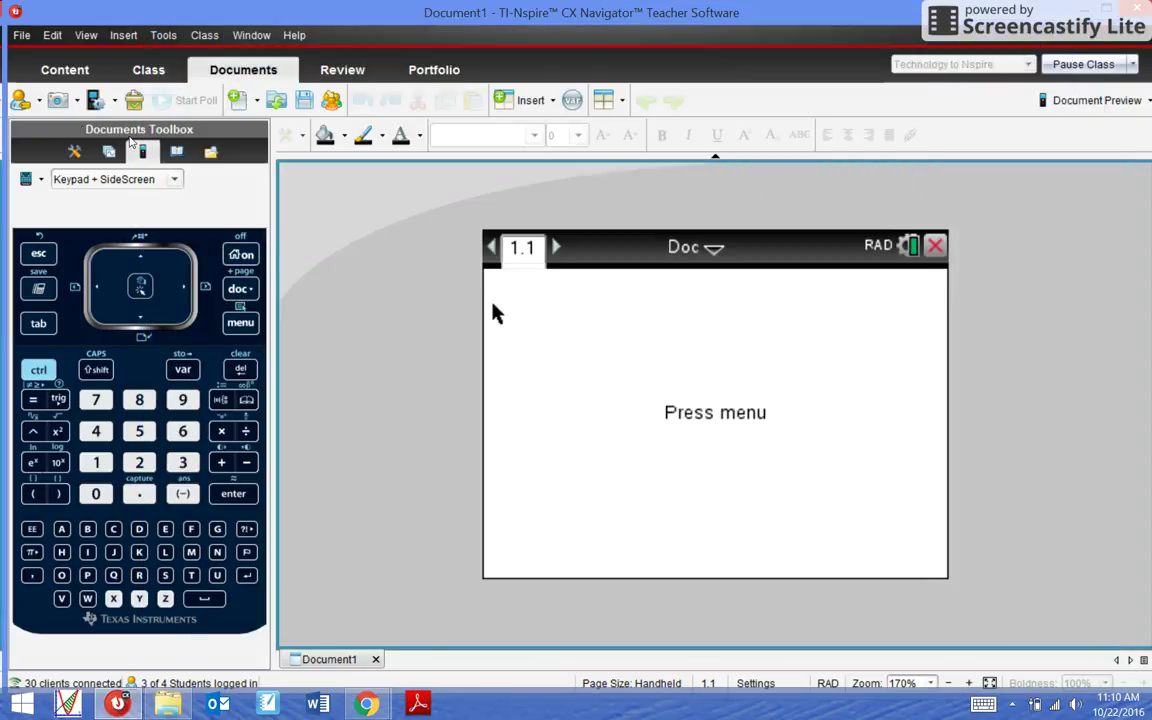
Step: Take a Class Capture of all four students, including the one not logged in
click(58, 100)
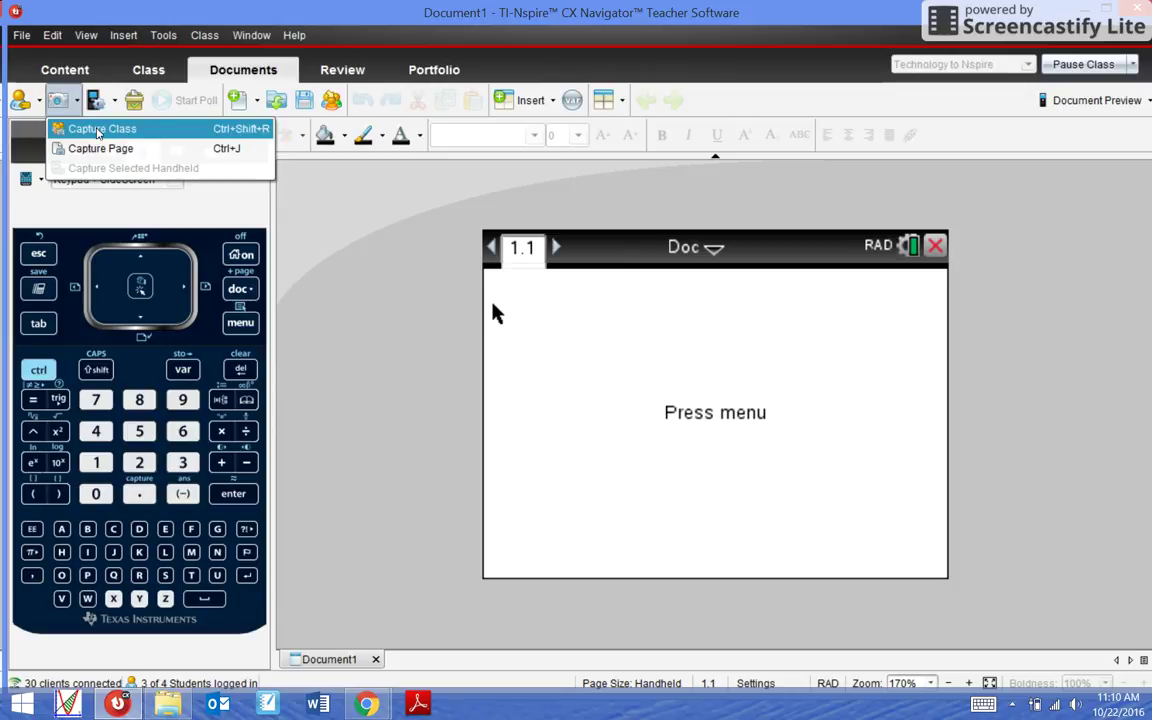
click(90, 129)
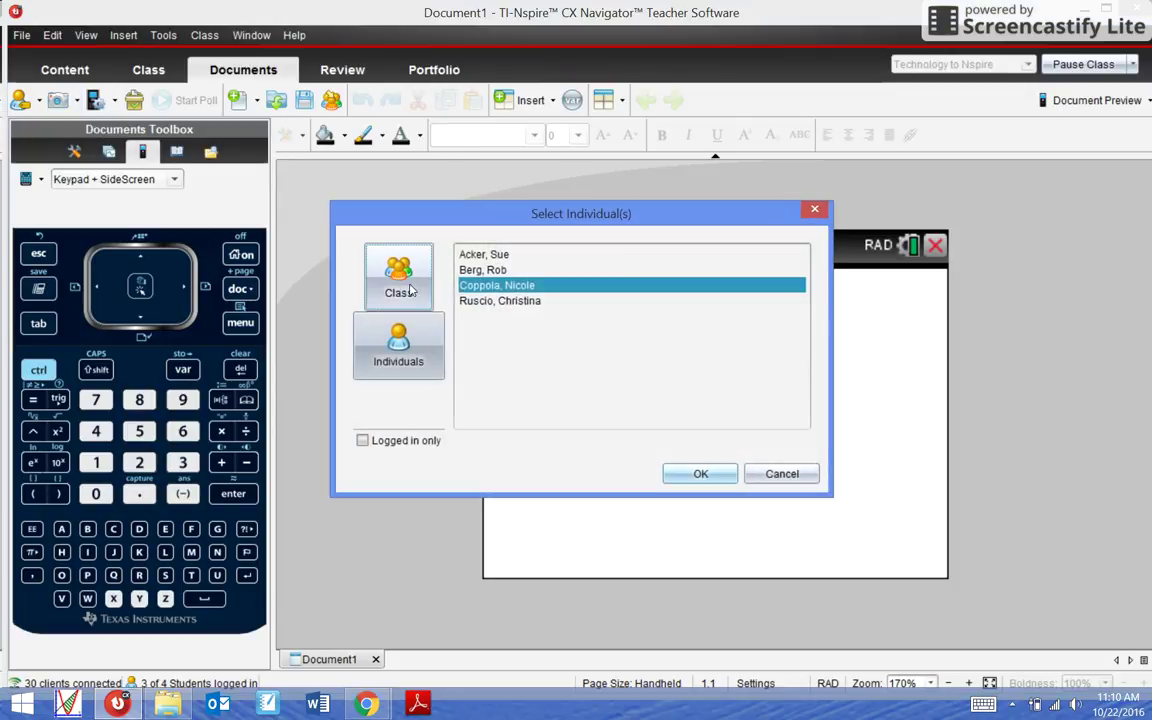
click(383, 268)
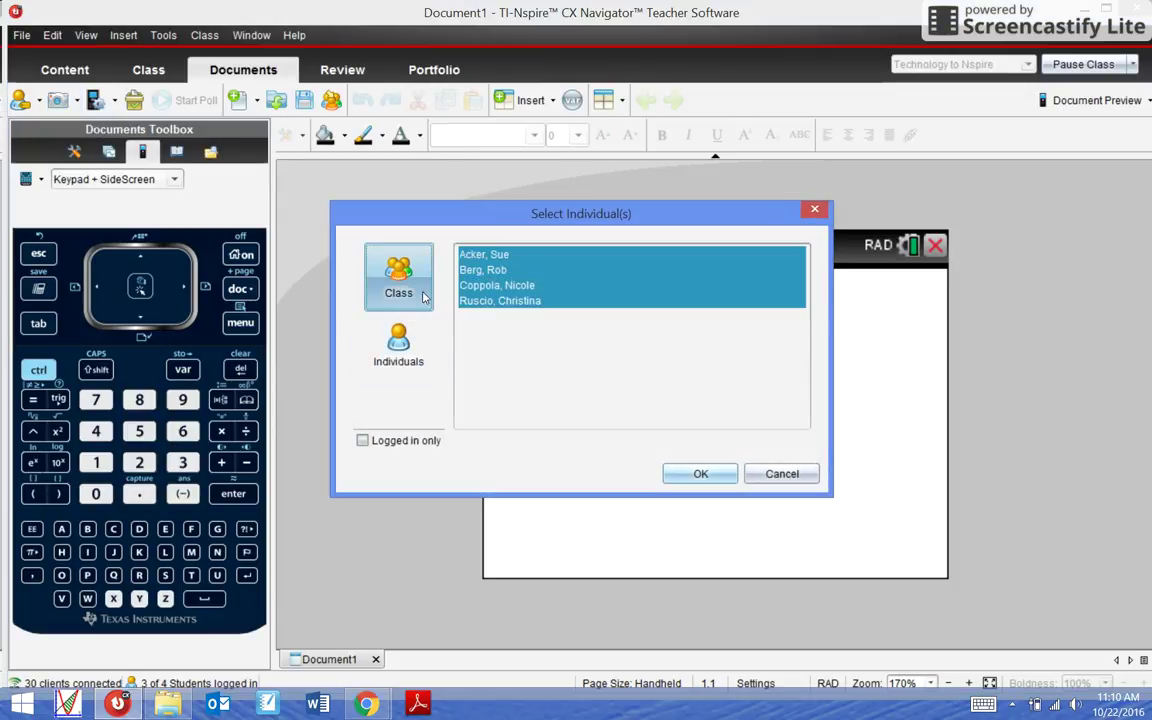
click(701, 475)
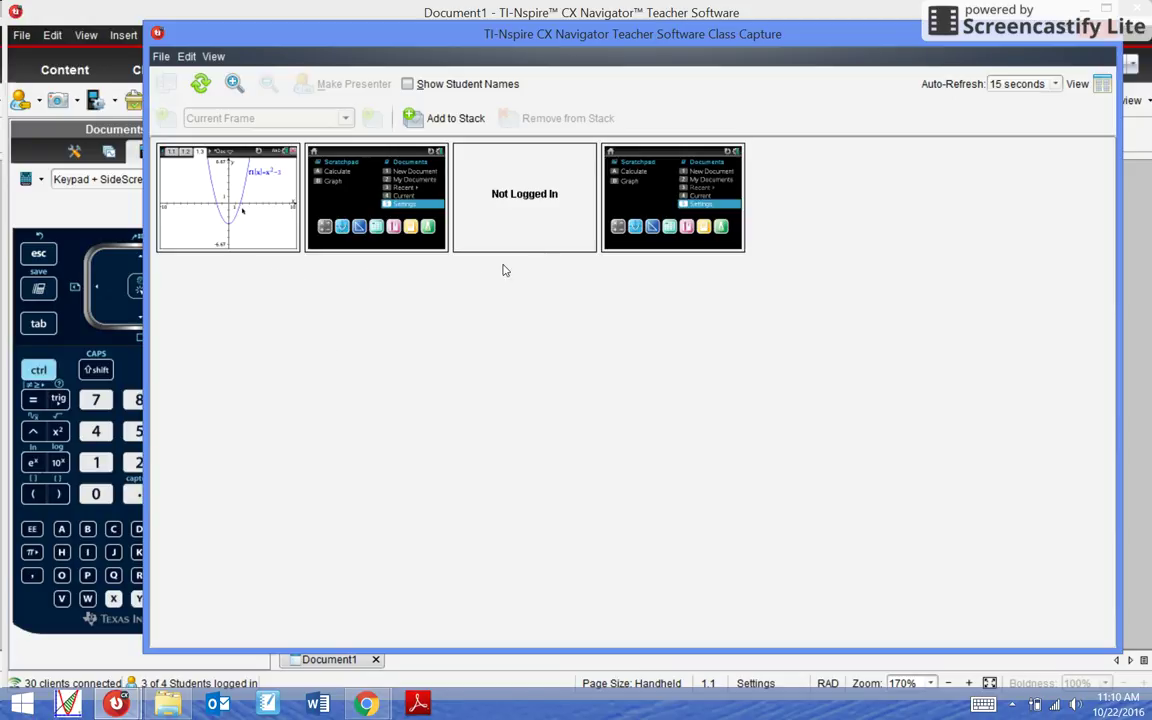
Step: Maximize the Class Capture window and toggle Show Student Names on, then back off
double_click(466, 39)
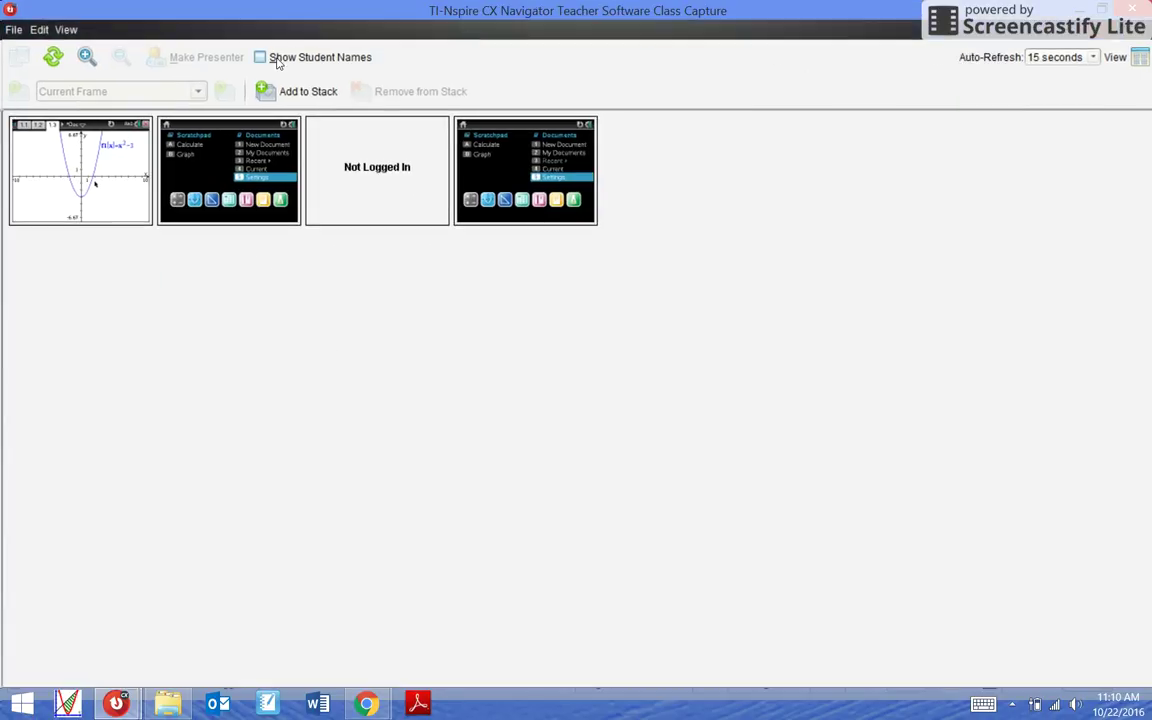
click(260, 58)
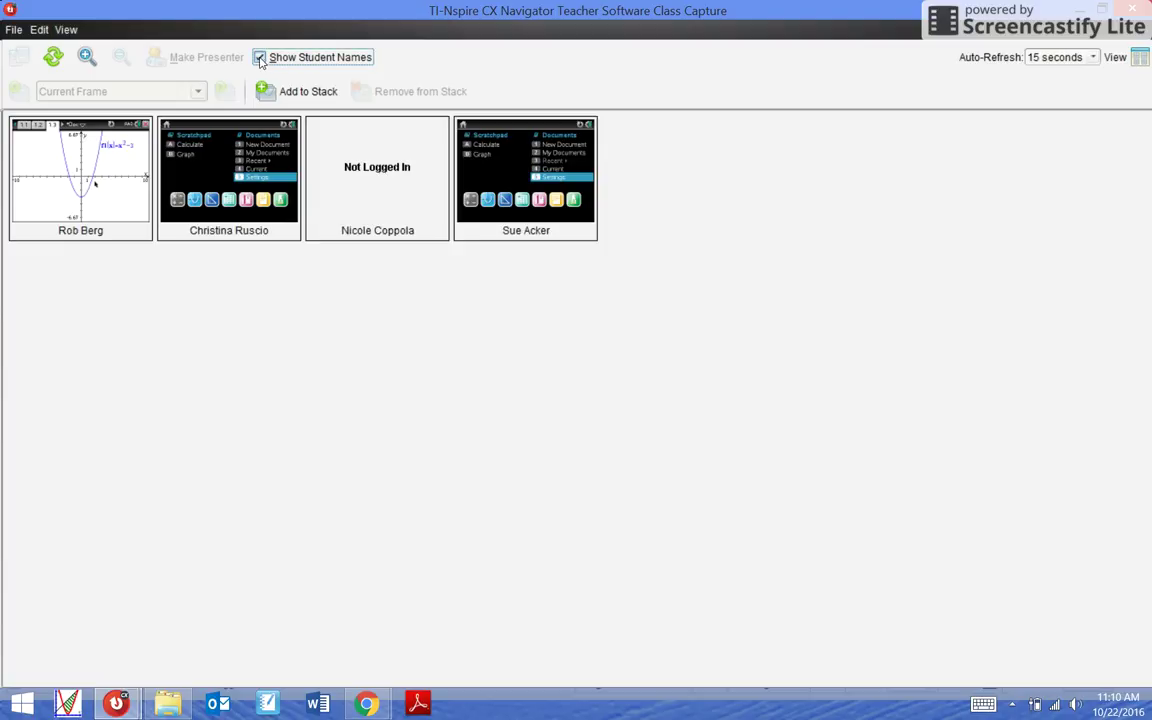
click(260, 58)
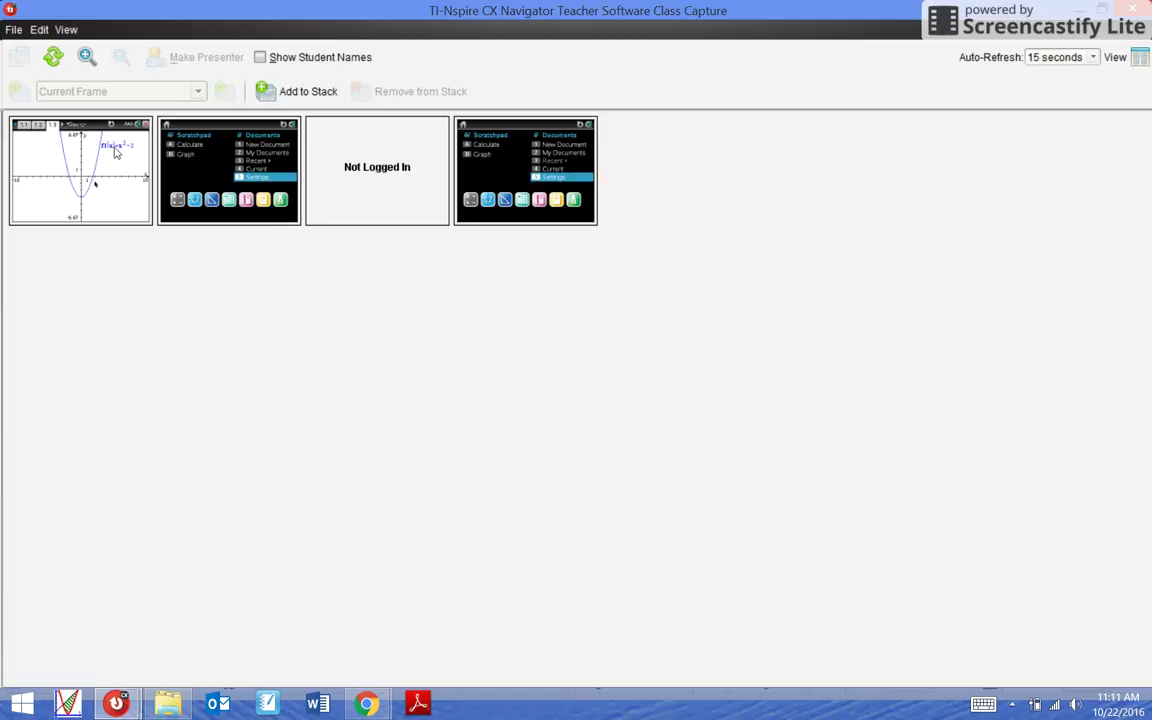
click(116, 152)
click(203, 145)
click(355, 165)
click(535, 188)
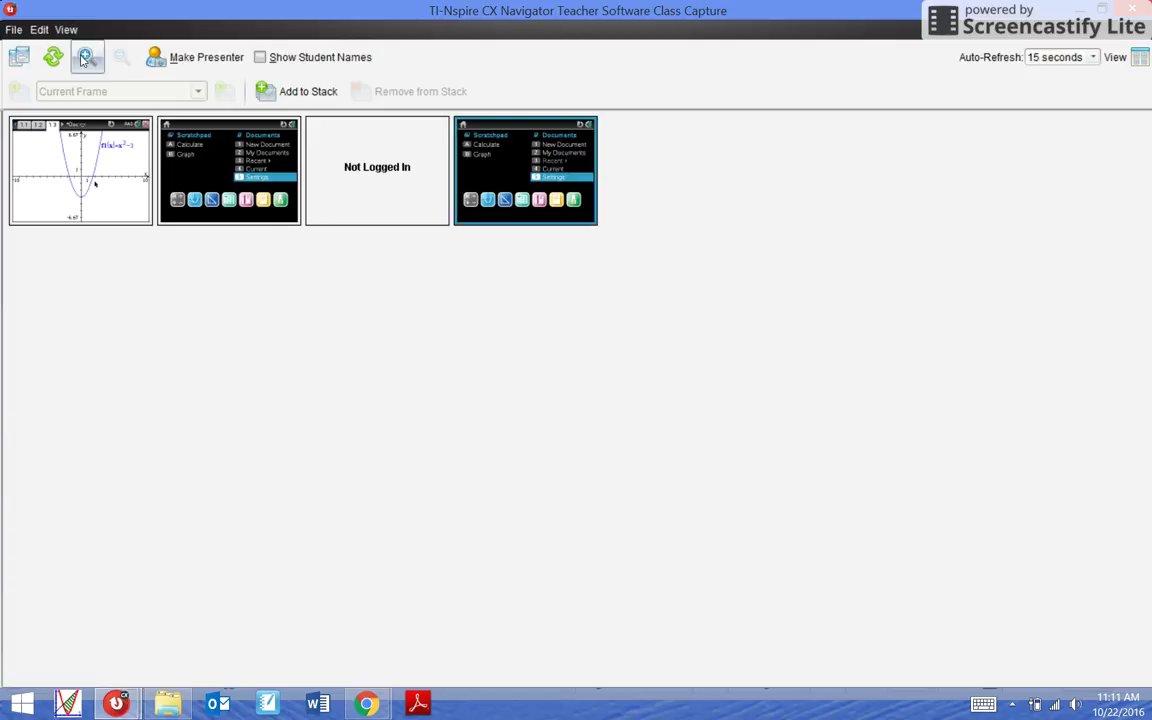
click(86, 57)
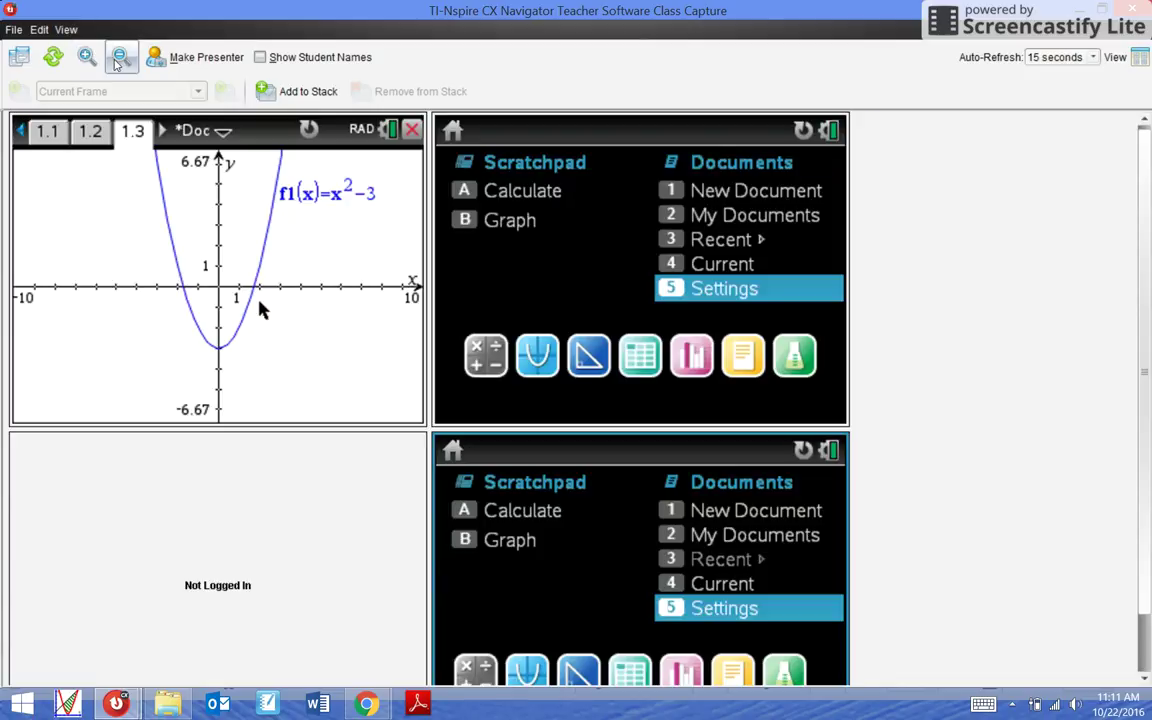
click(120, 57)
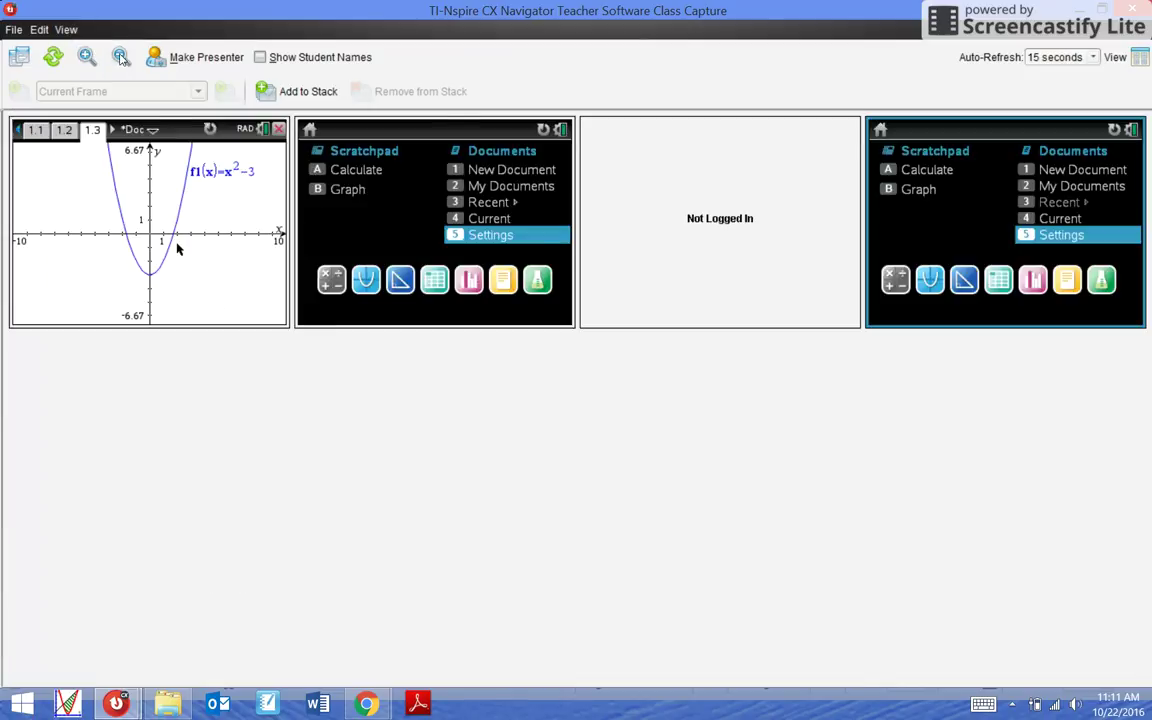
click(120, 57)
click(86, 57)
click(120, 57)
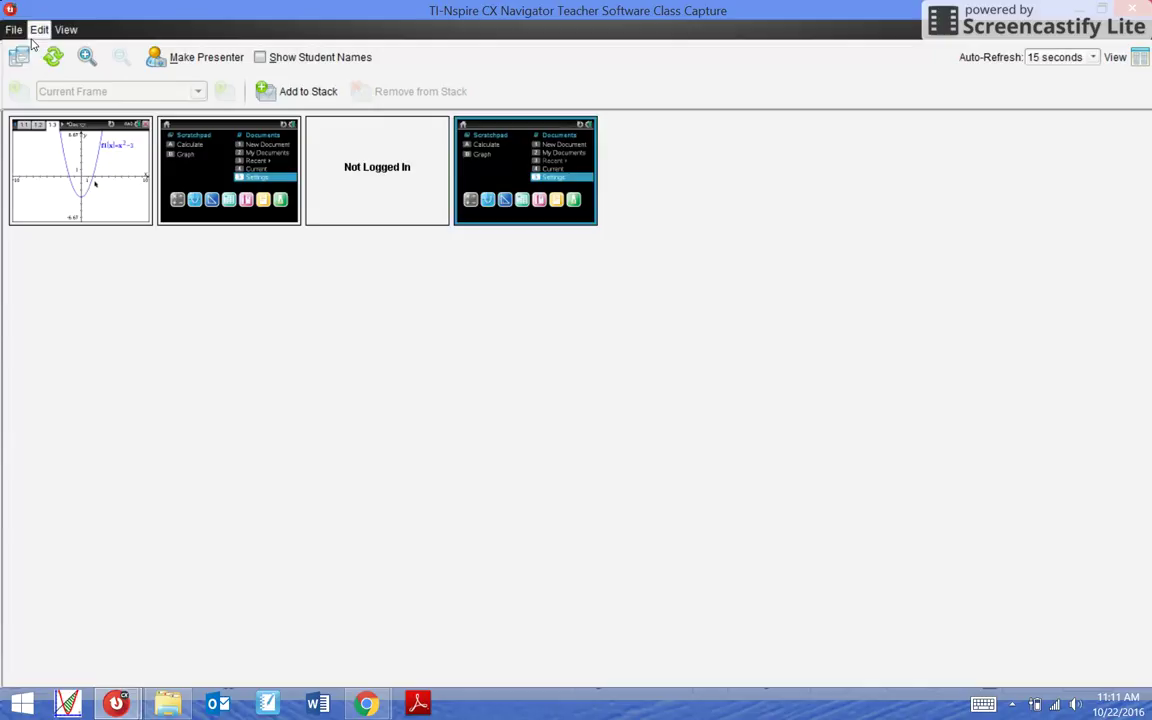
click(7, 10)
click(45, 131)
Step: Capture the class with Logged in only, maximize the Class Capture window, and select a thumbnail
click(58, 100)
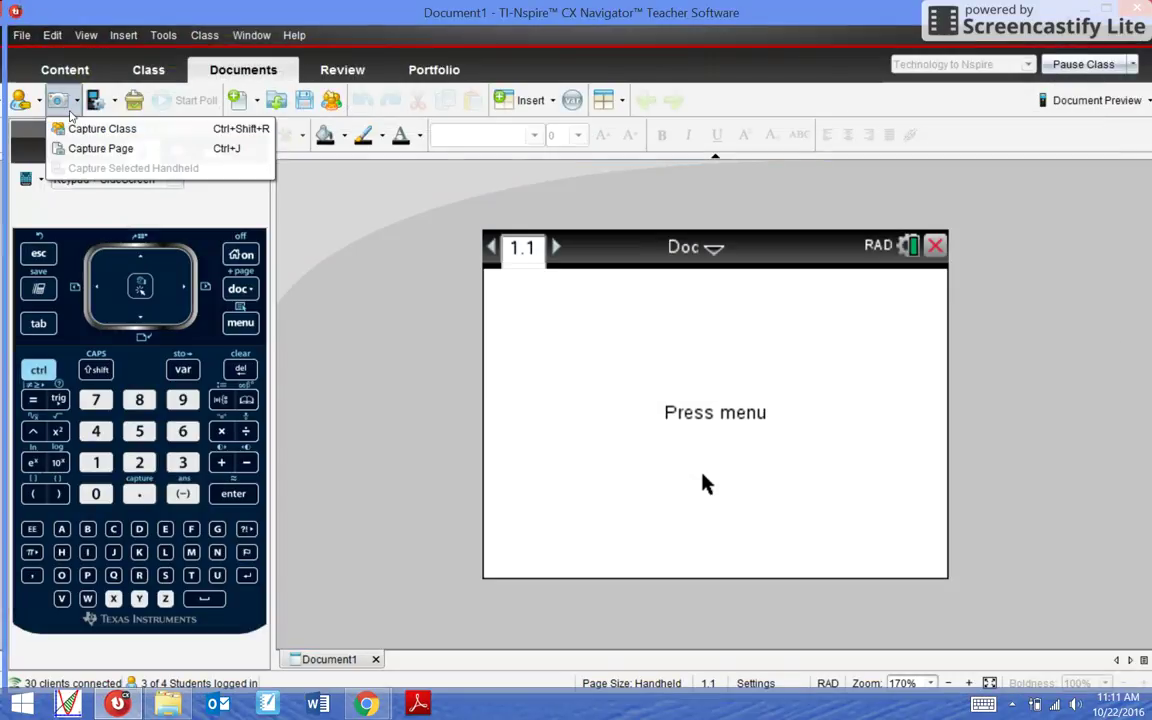
click(115, 138)
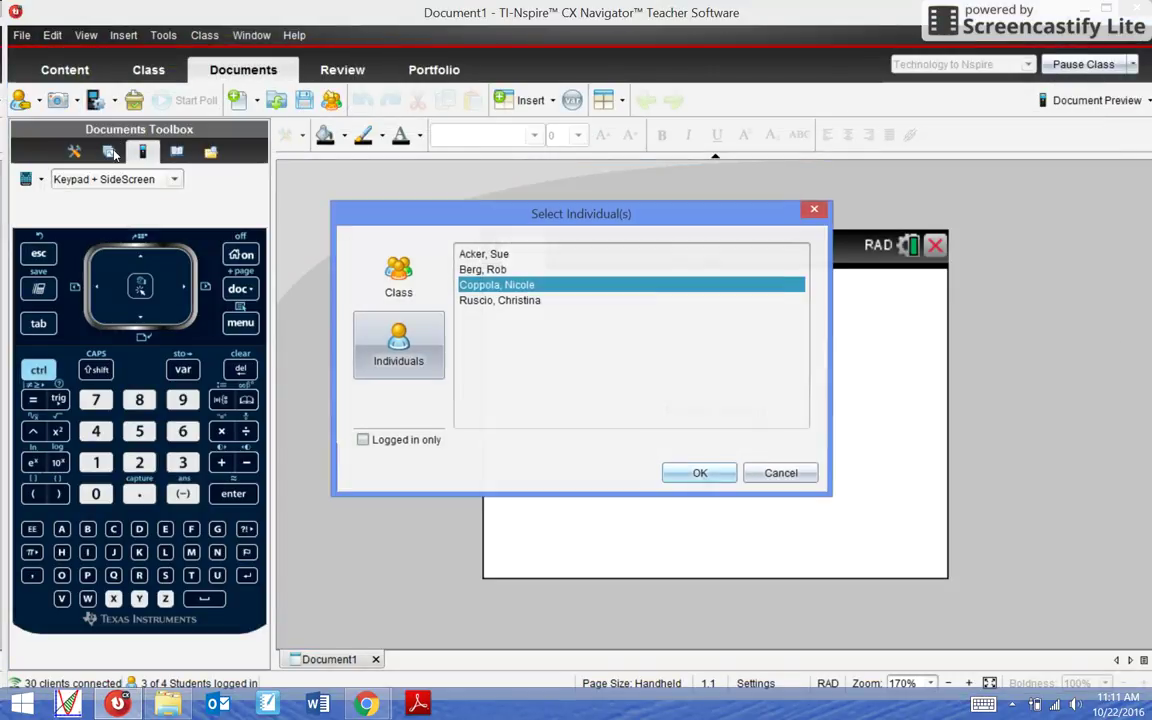
click(399, 272)
click(370, 442)
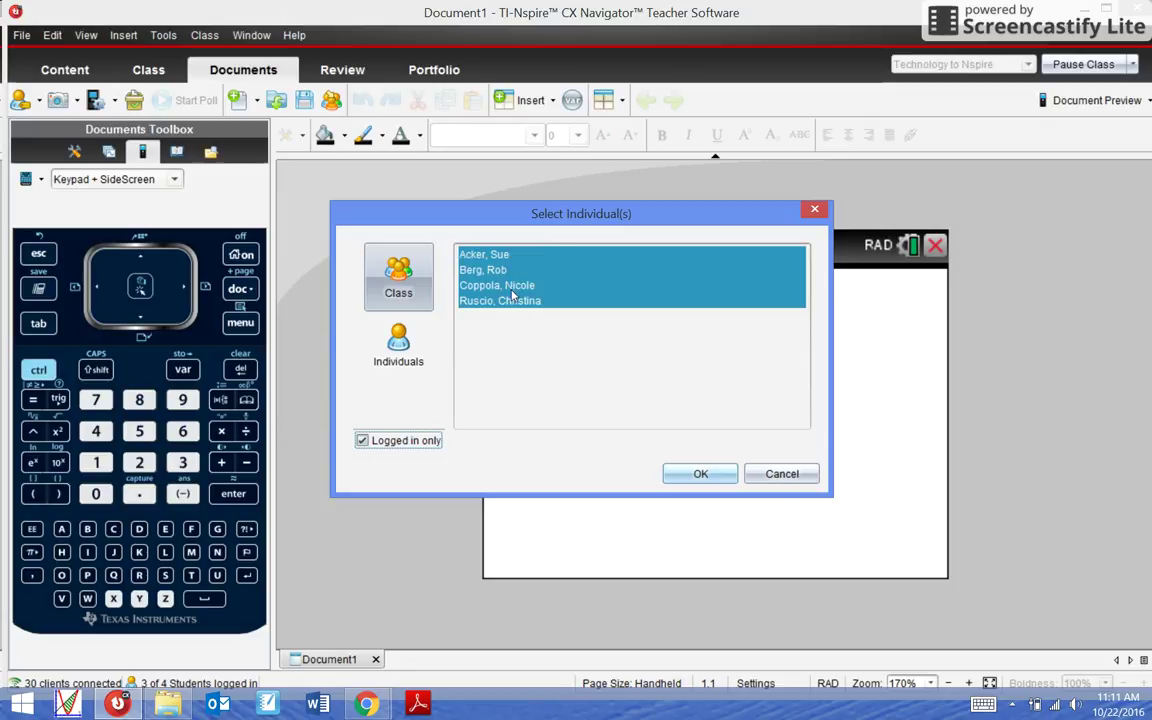
click(700, 474)
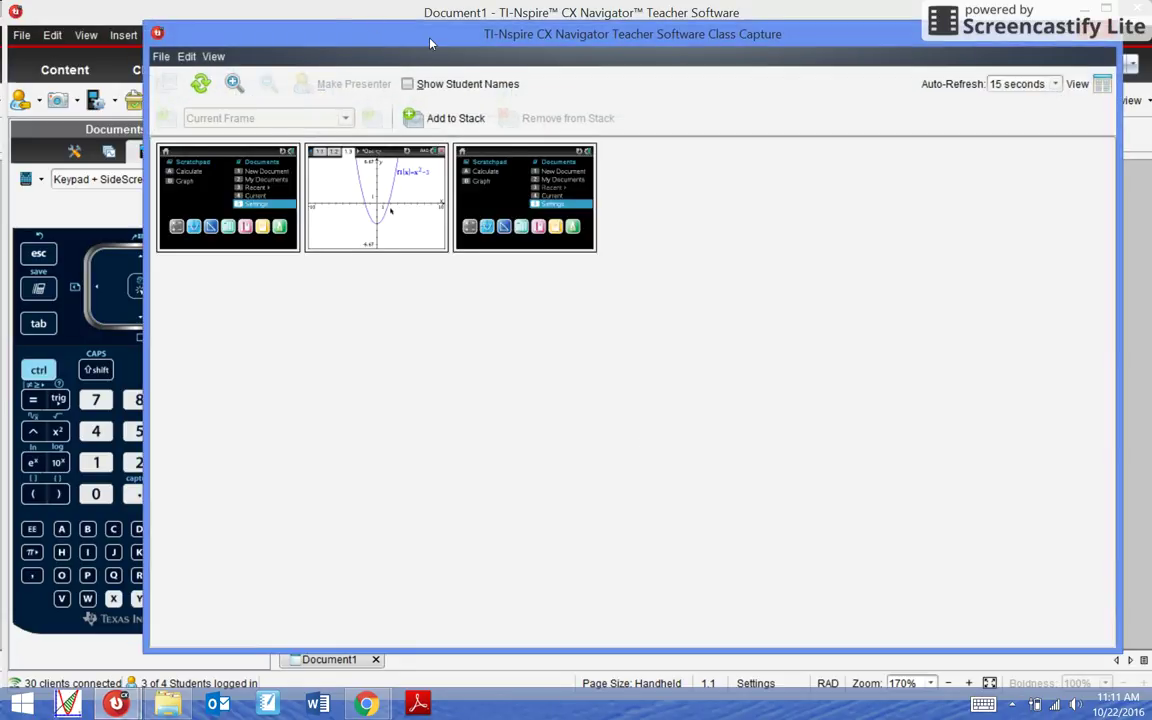
double_click(430, 43)
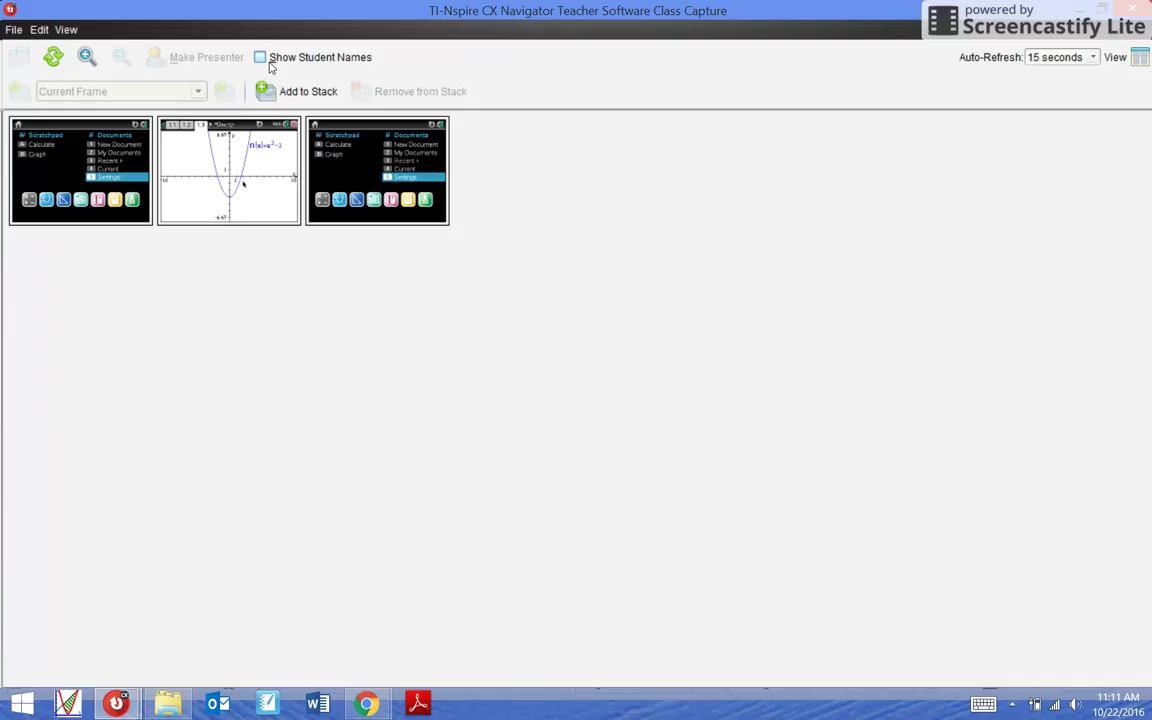
click(80, 160)
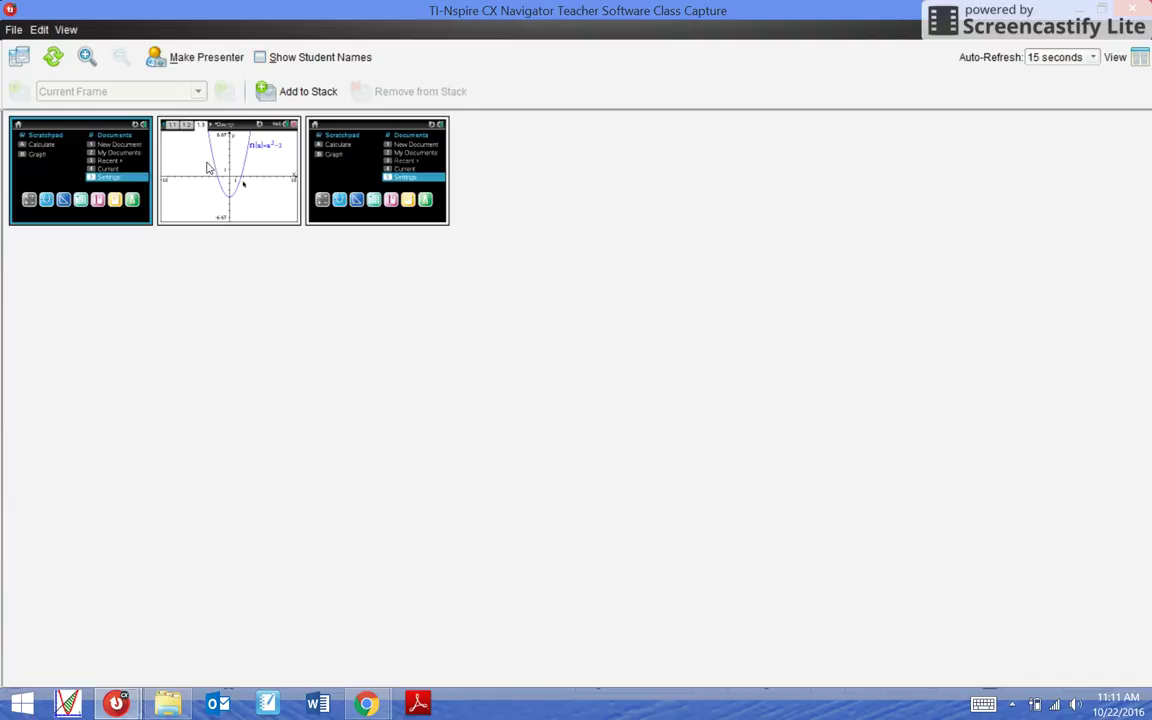
Step: Pick the third student's handheld thumbnail and show it live in Live Presenter
click(377, 160)
click(240, 185)
click(70, 180)
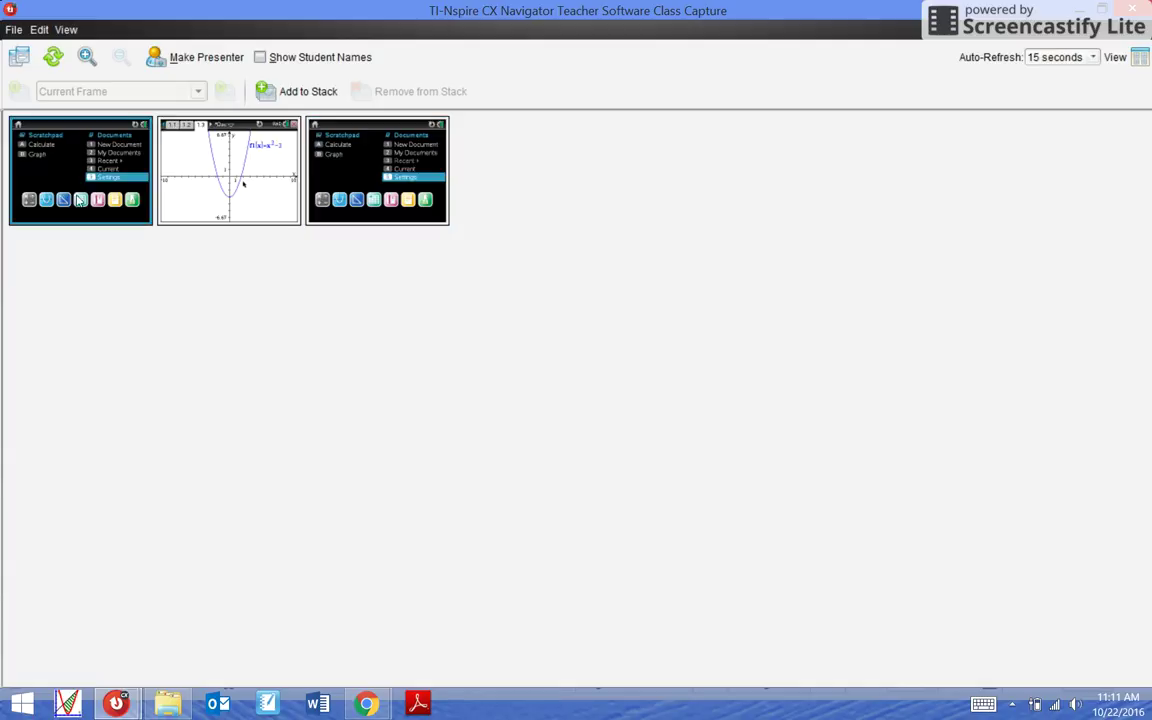
click(184, 194)
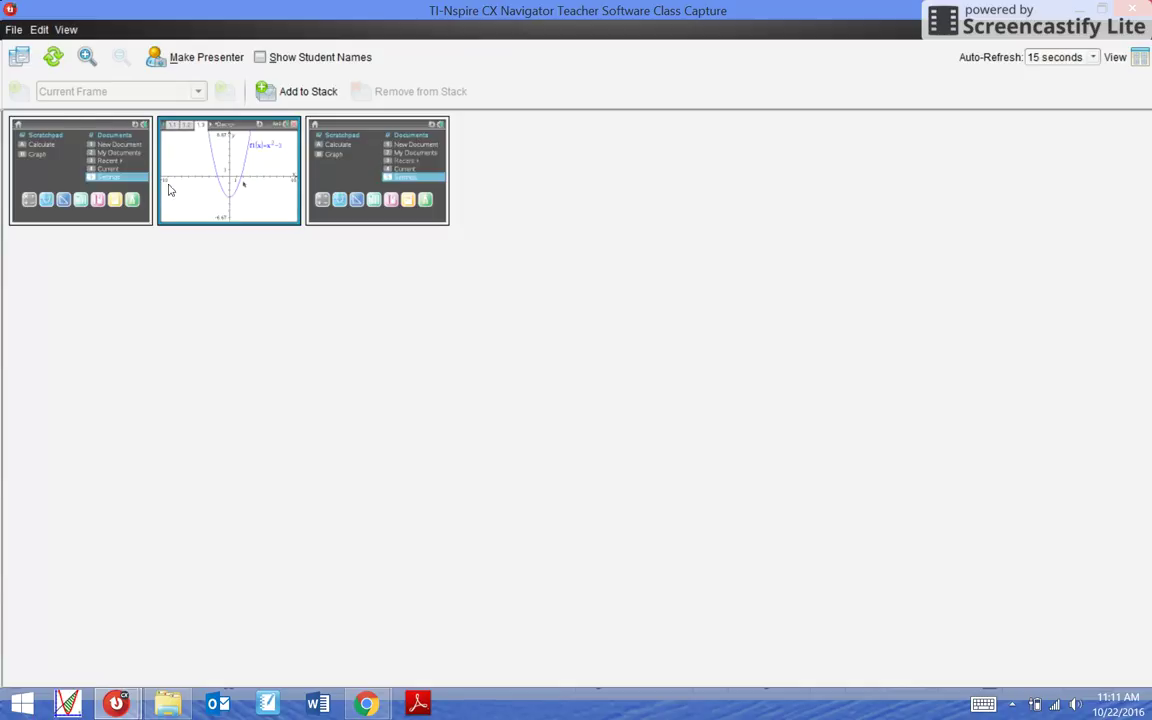
click(91, 144)
click(421, 176)
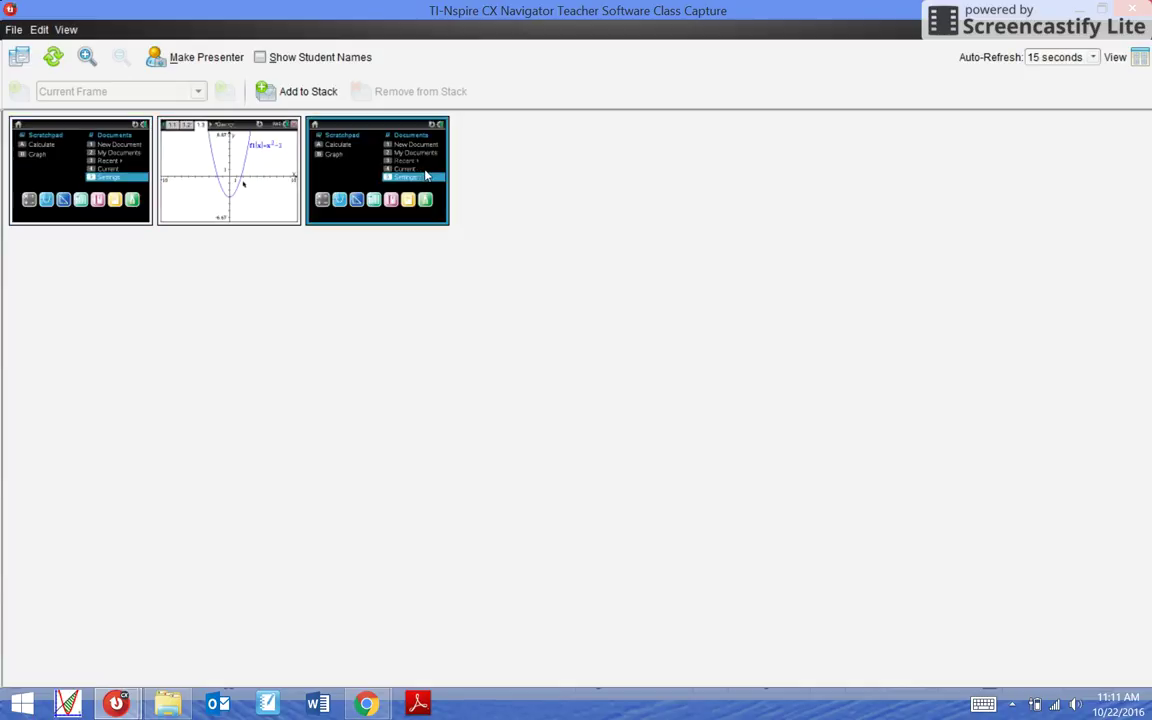
click(63, 171)
click(349, 190)
click(208, 62)
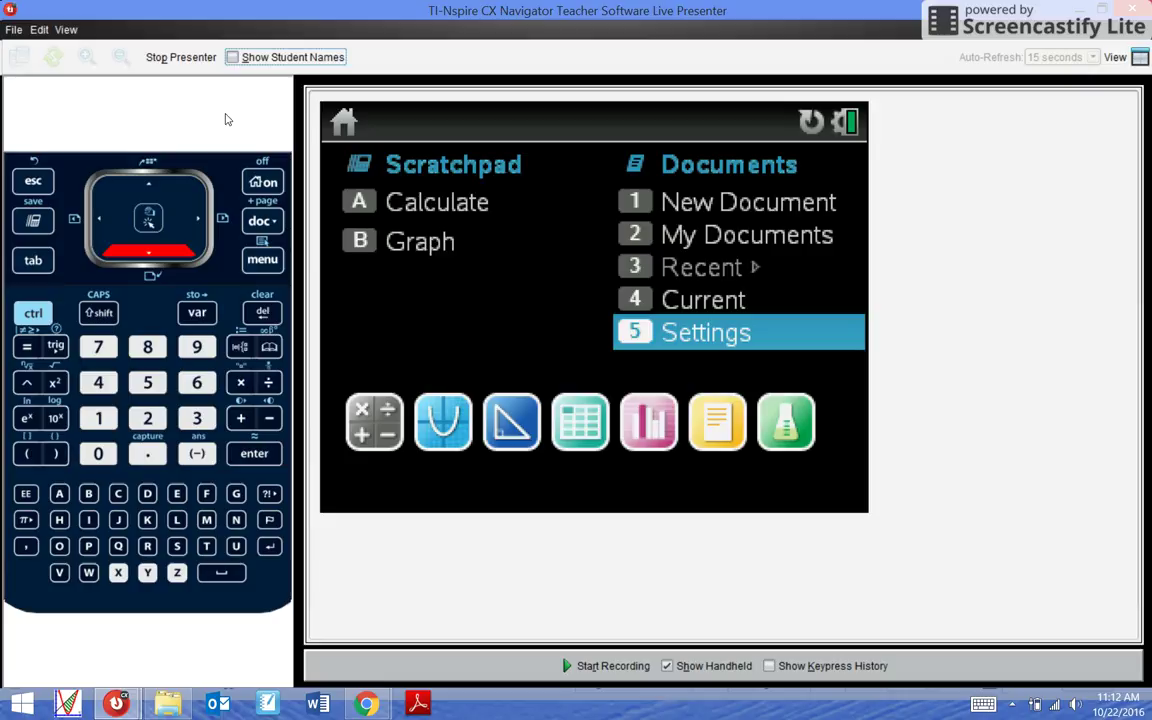
Step: Turn on Show Student Names to label the presented handheld with its owner
click(232, 57)
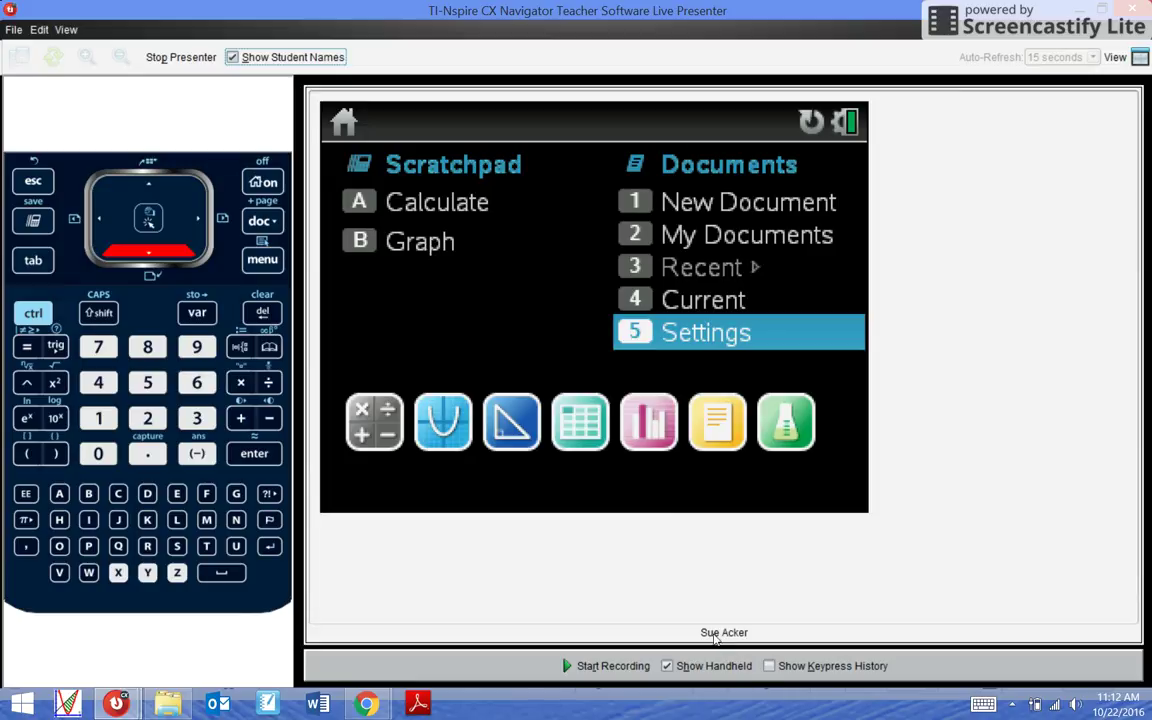
Step: Turn off Show Student Names on the presented handheld
click(232, 57)
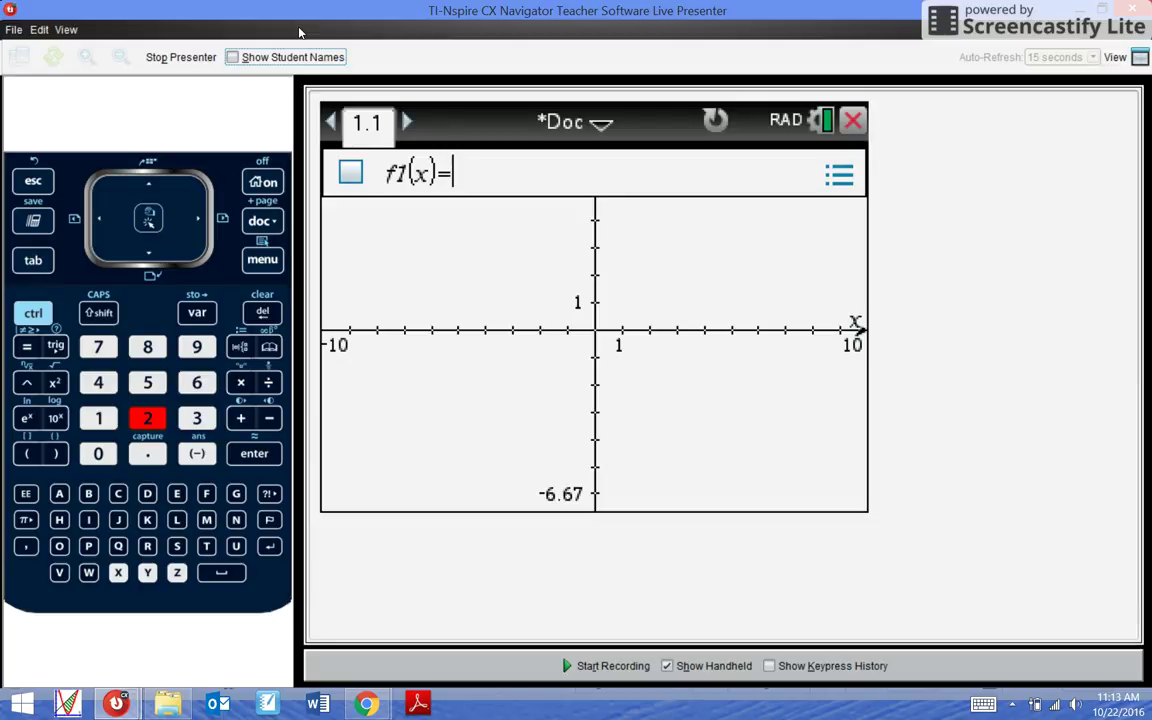
Step: Graph f1(x)=x² on the presented handheld
text(x)
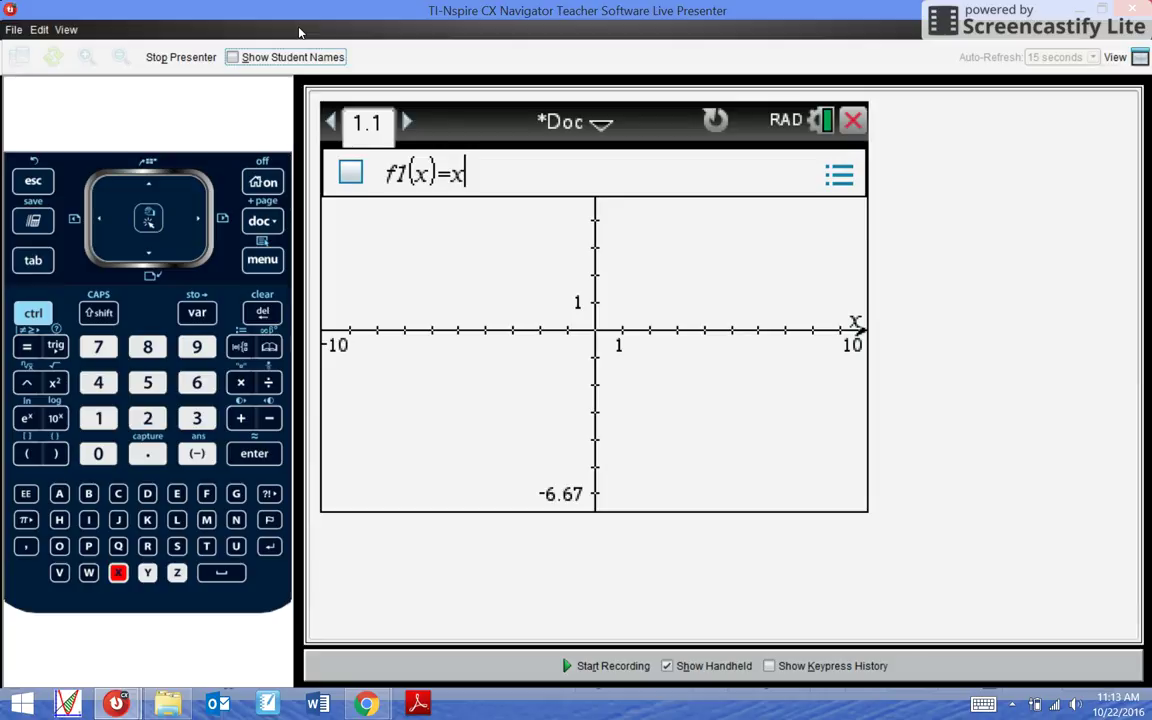
text(^2)
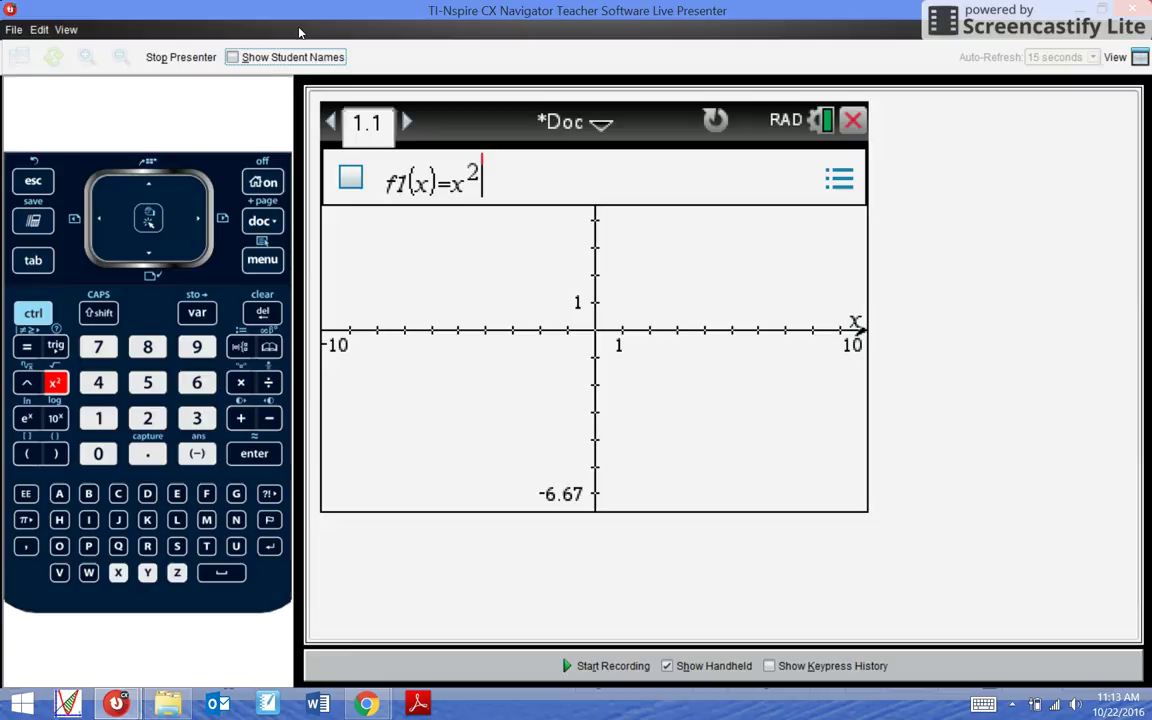
key(Right)
key(Return)
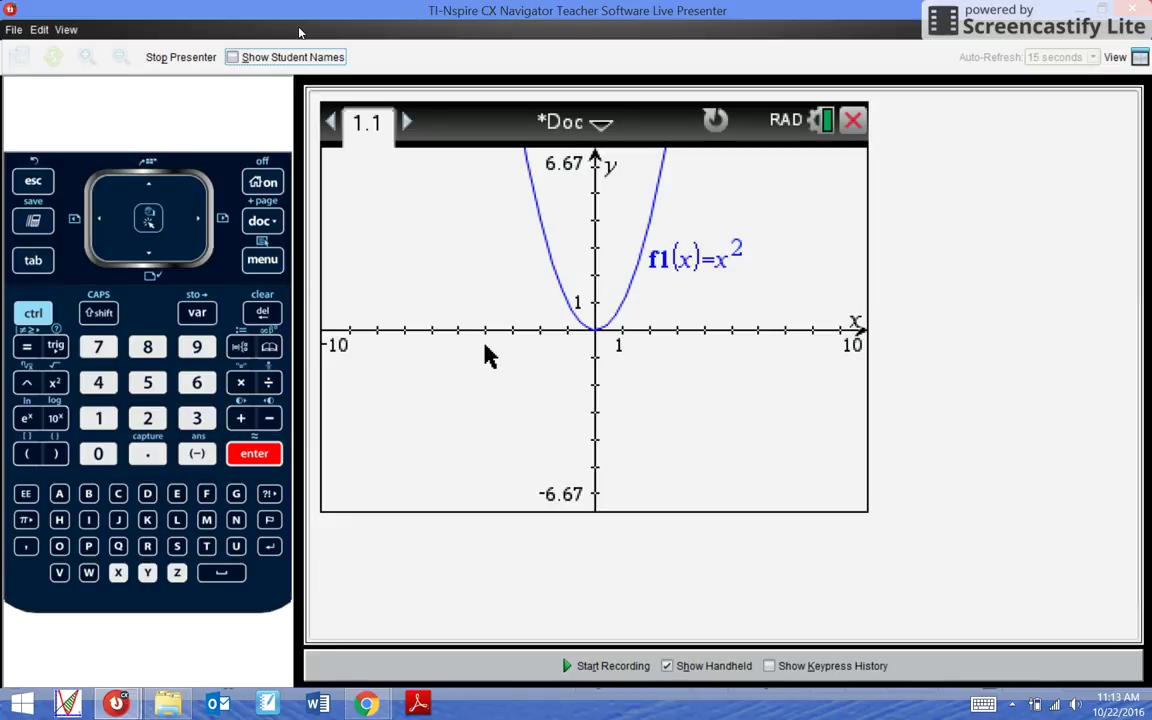
Step: Edit f1(x) by appending -3 so it graphs x²−3
key(Tab)
key(Up)
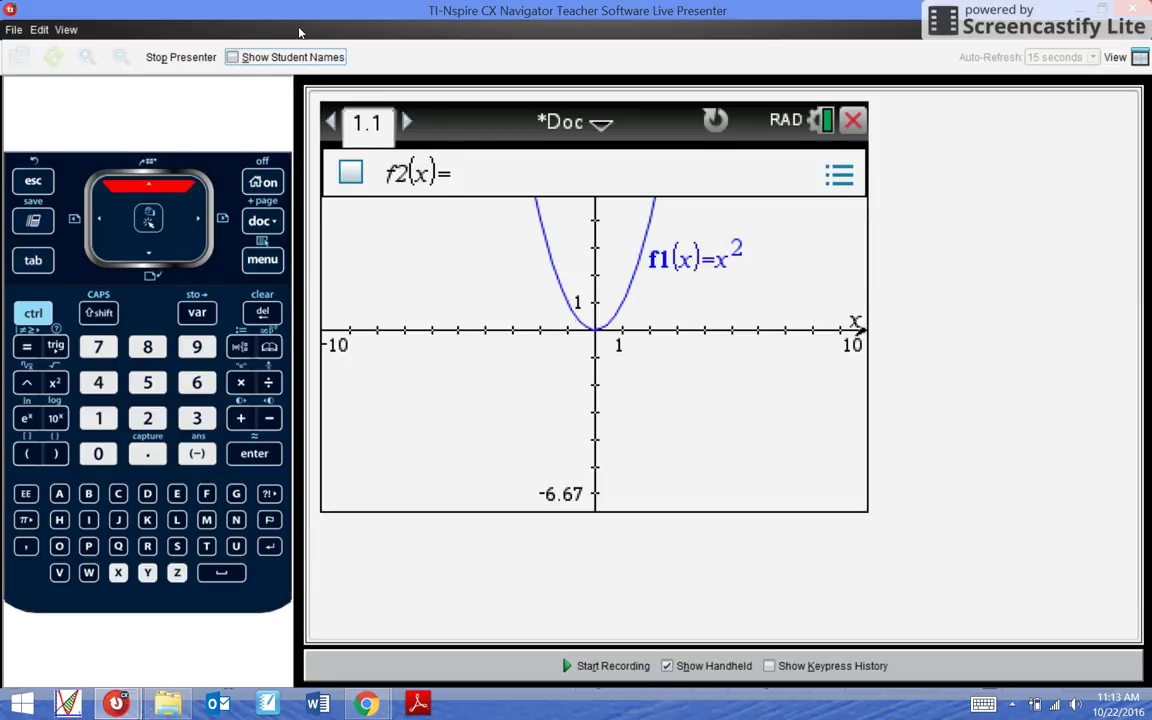
text(-3)
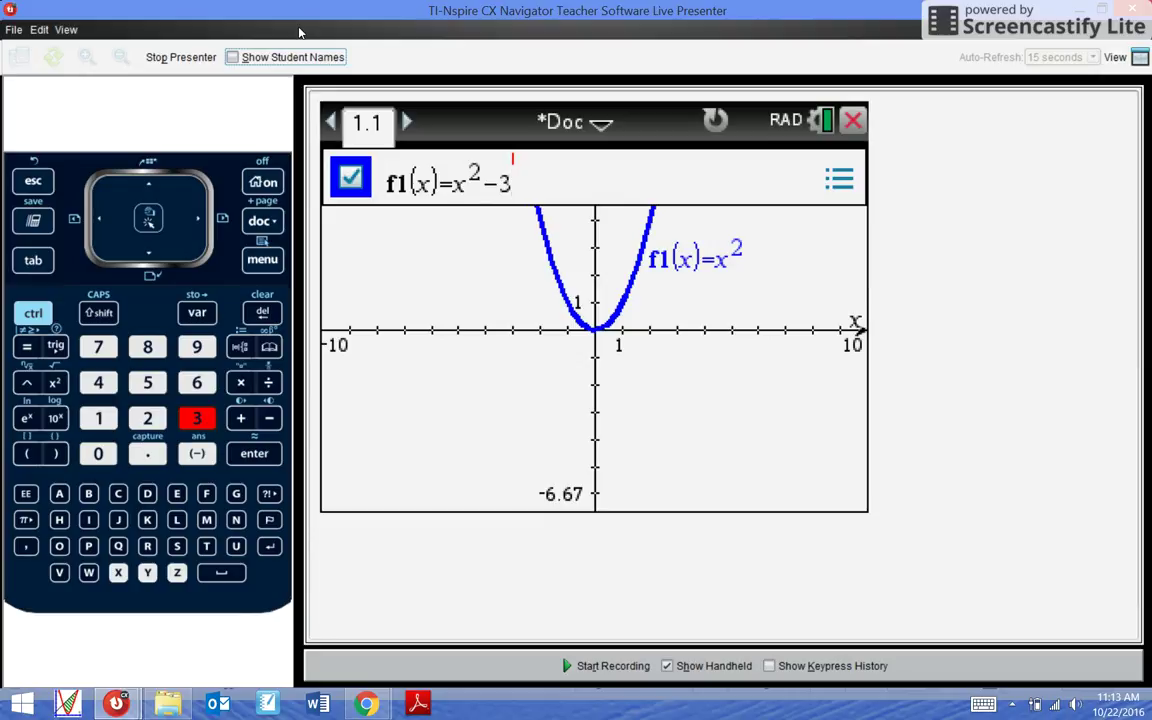
key(Return)
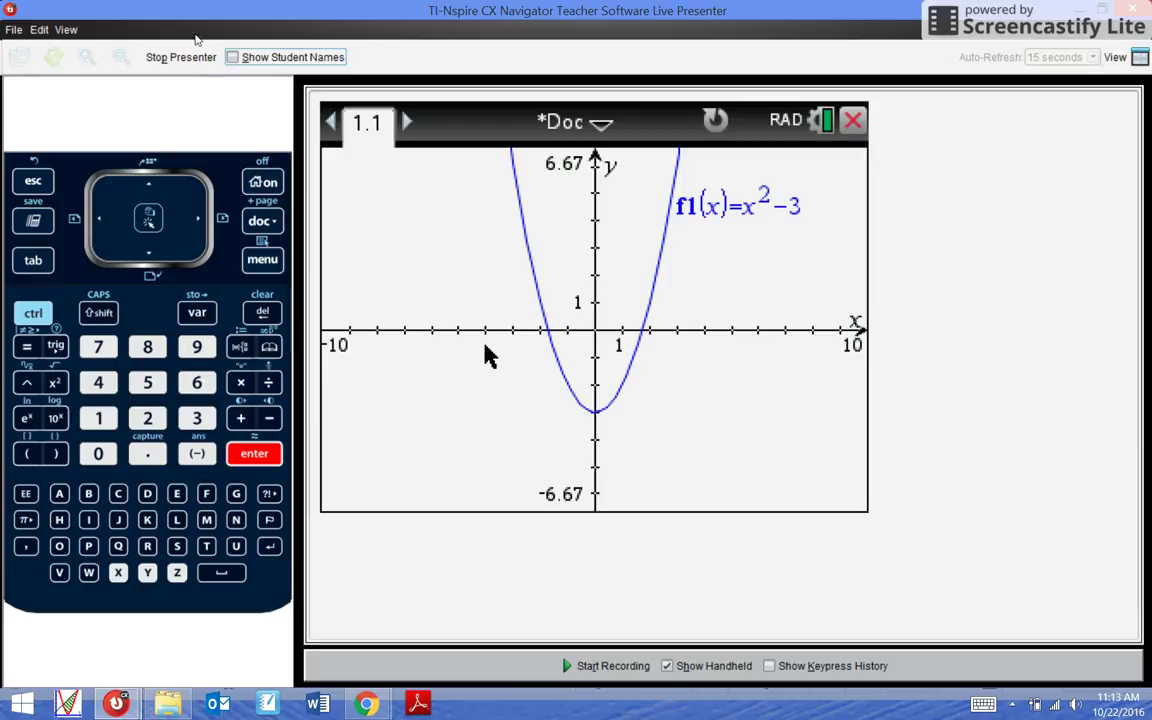
Step: End live presenting, show student names on the thumbnails, then briefly present the first student's handheld
click(180, 57)
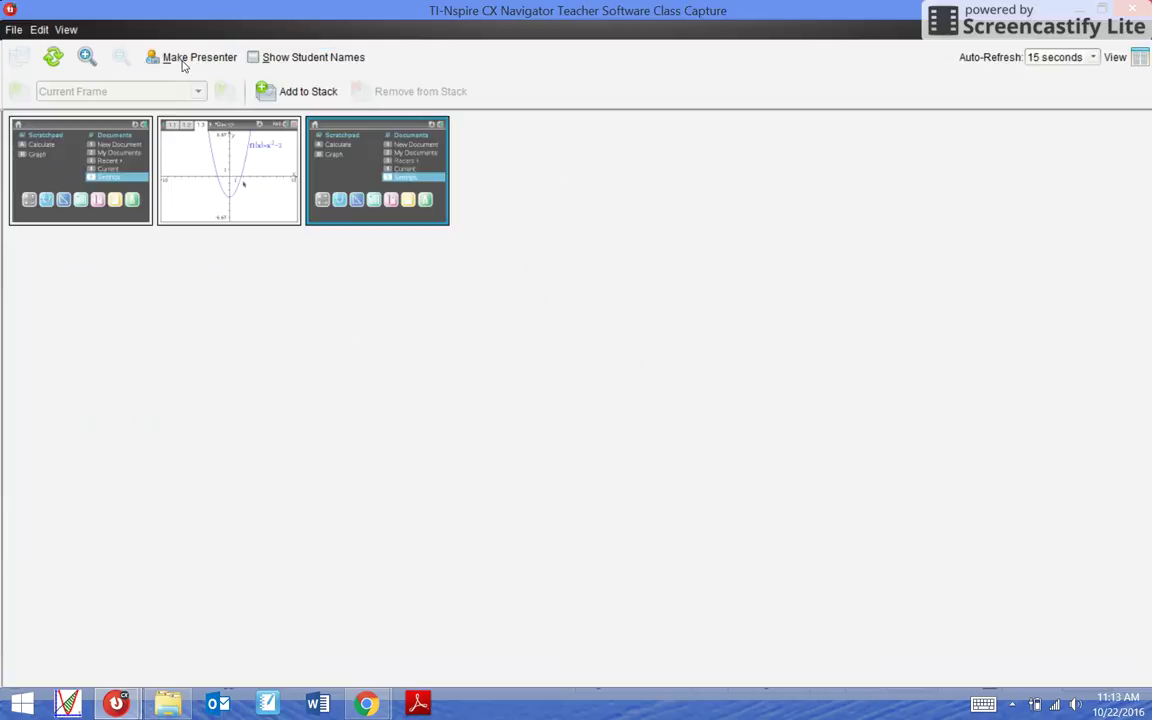
click(76, 172)
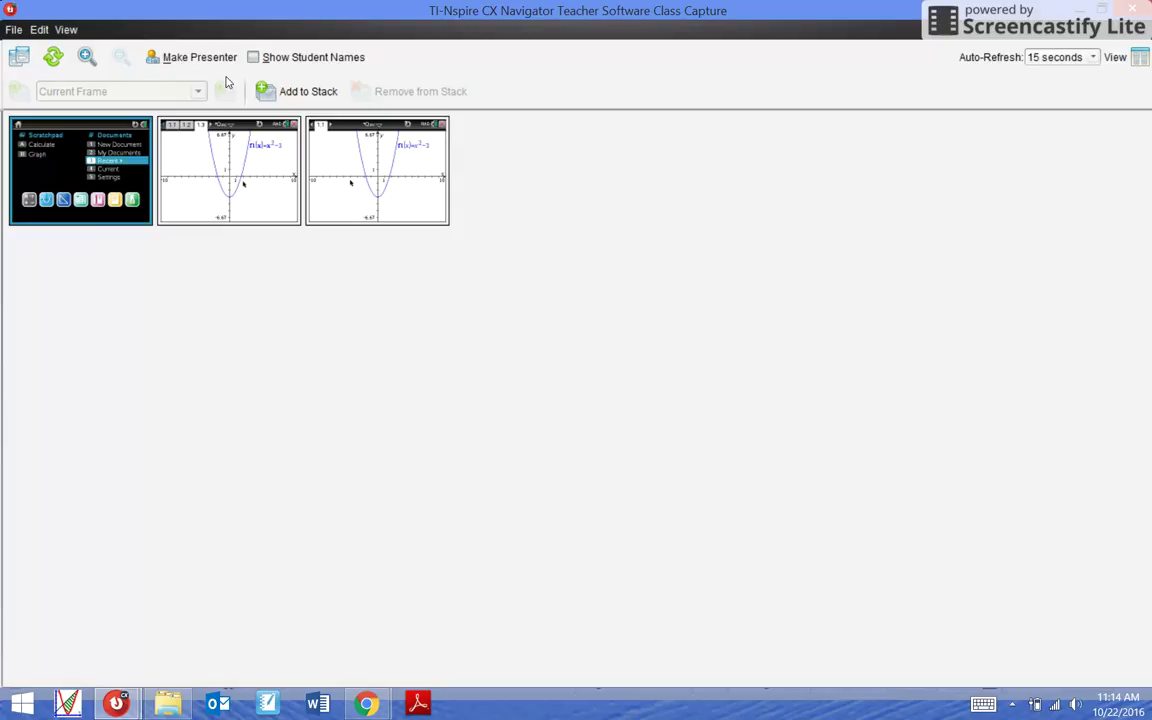
click(254, 57)
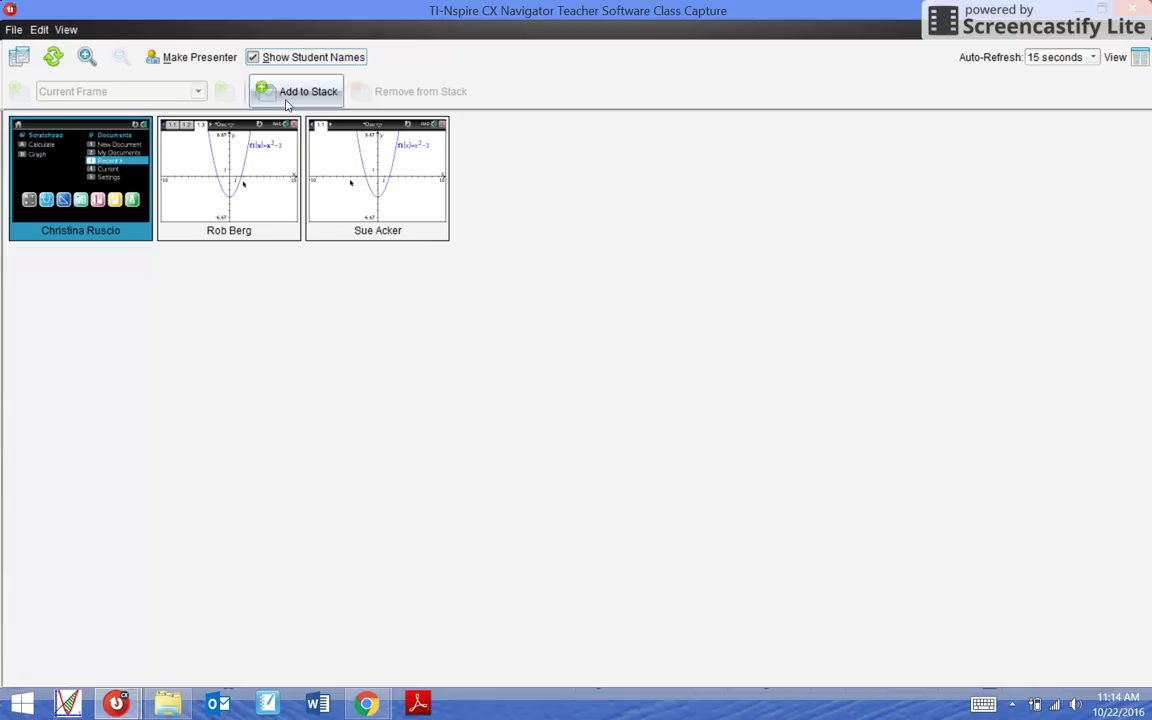
click(155, 55)
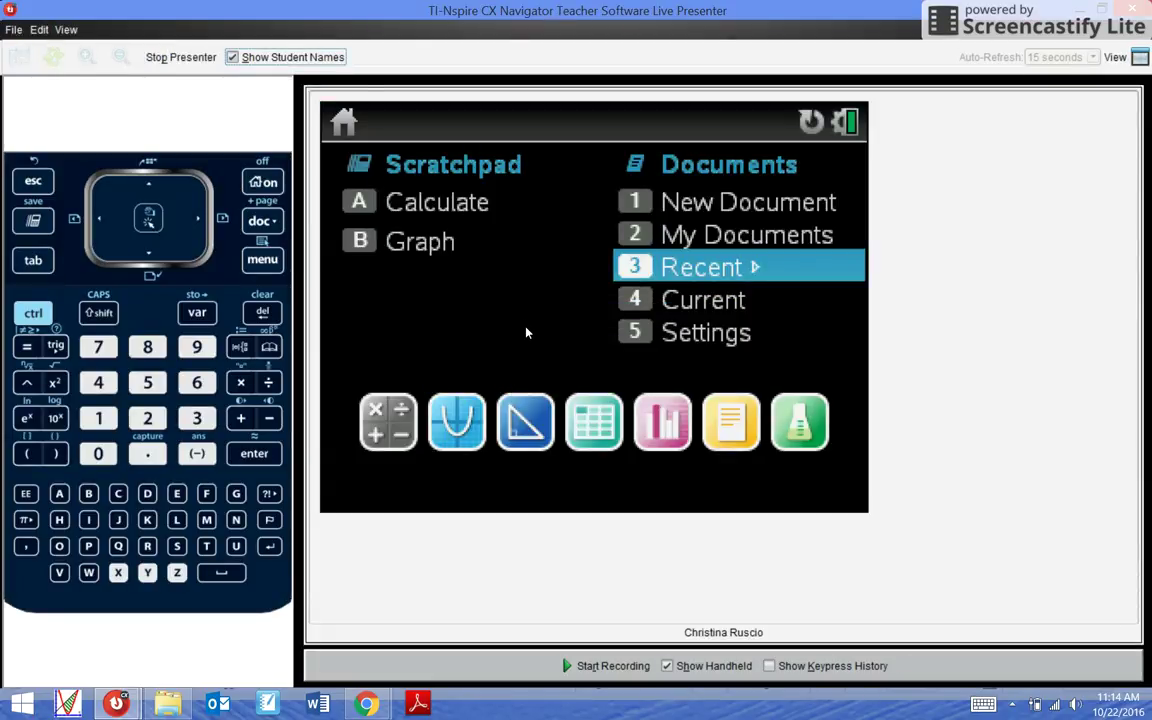
click(180, 60)
click(453, 393)
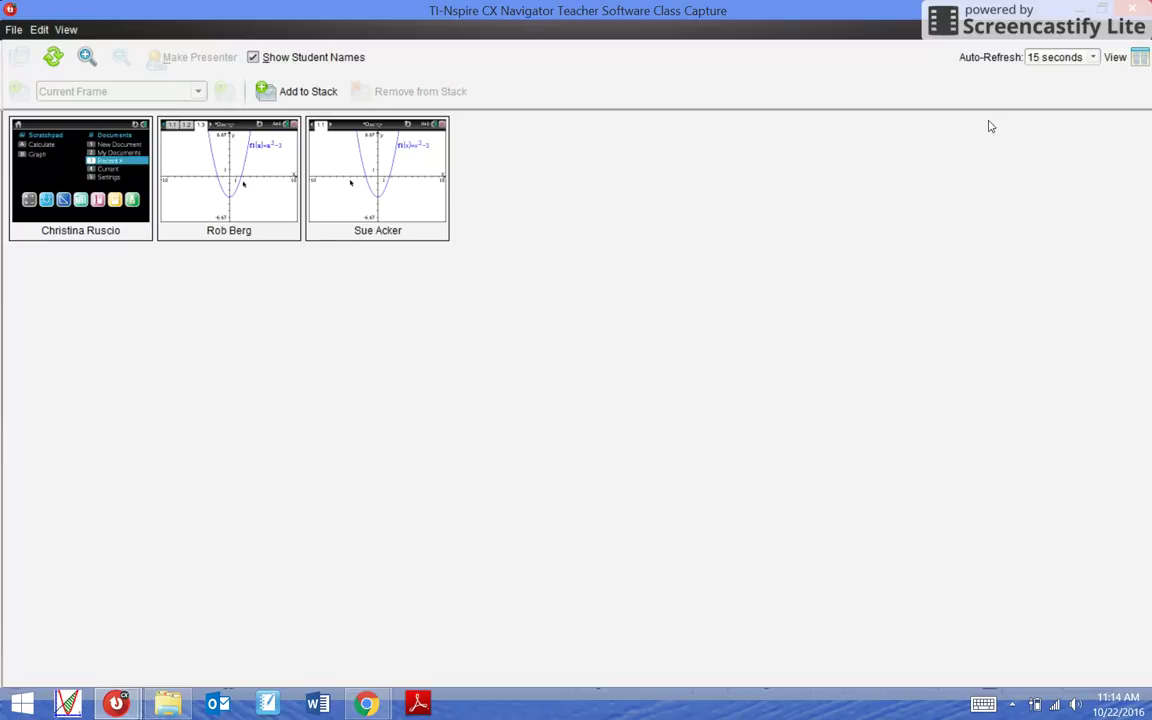
click(1041, 60)
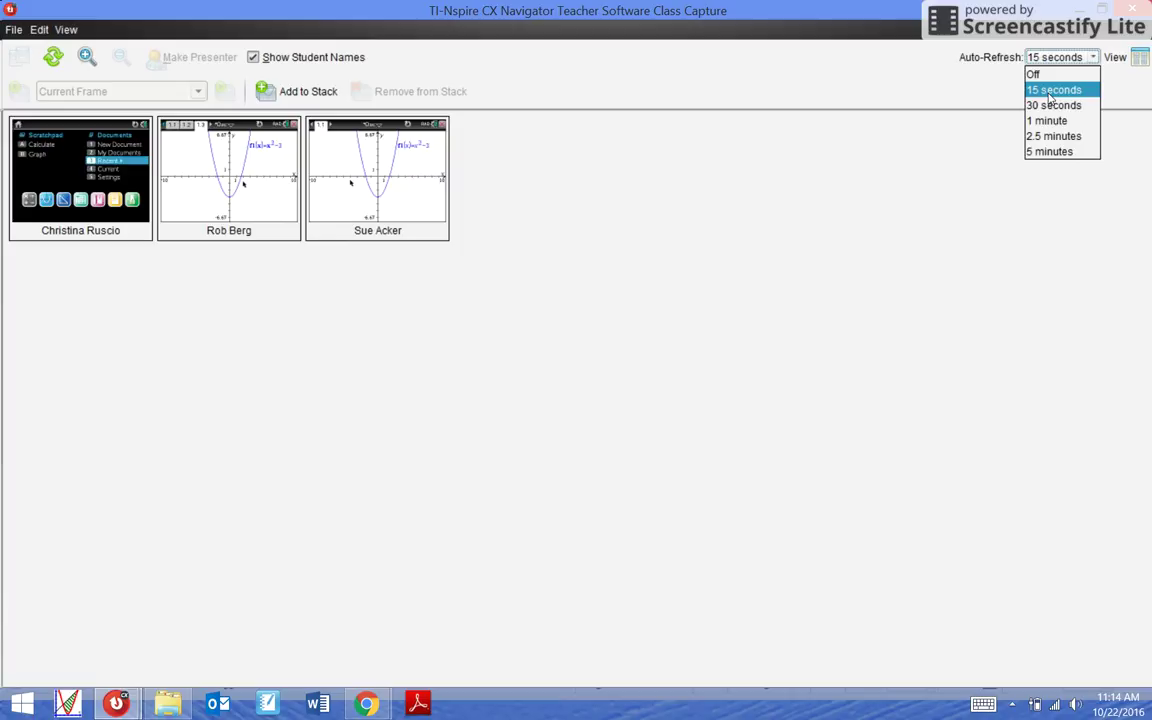
click(1050, 93)
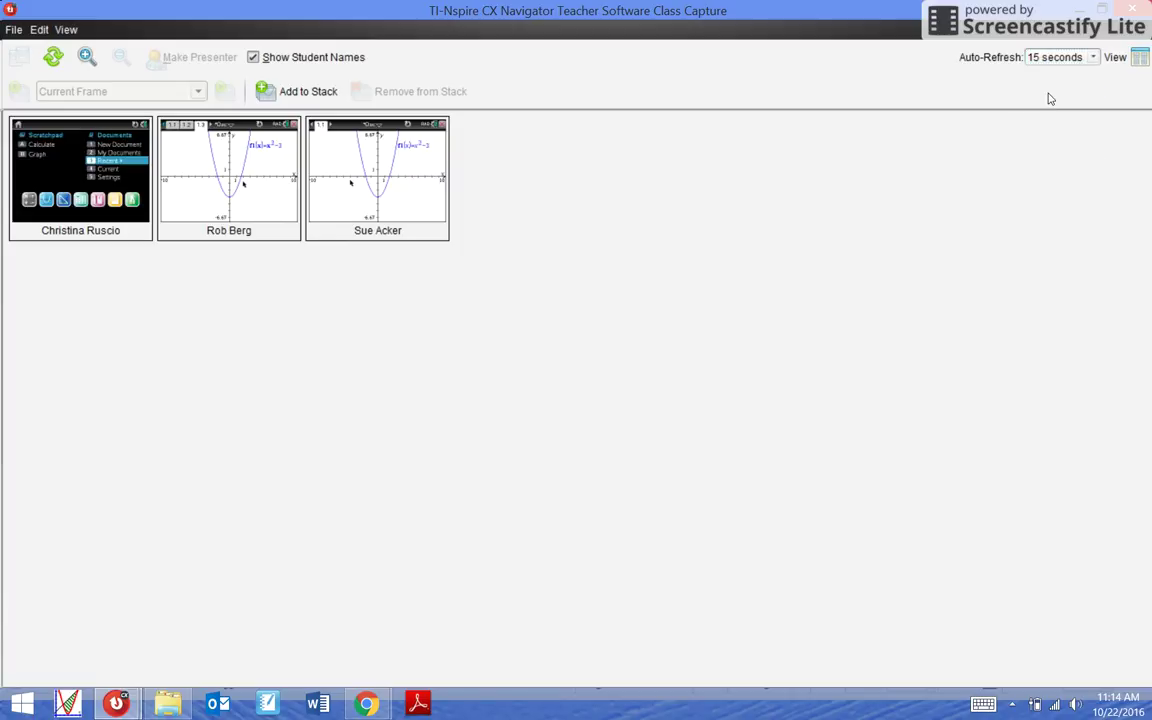
click(1042, 60)
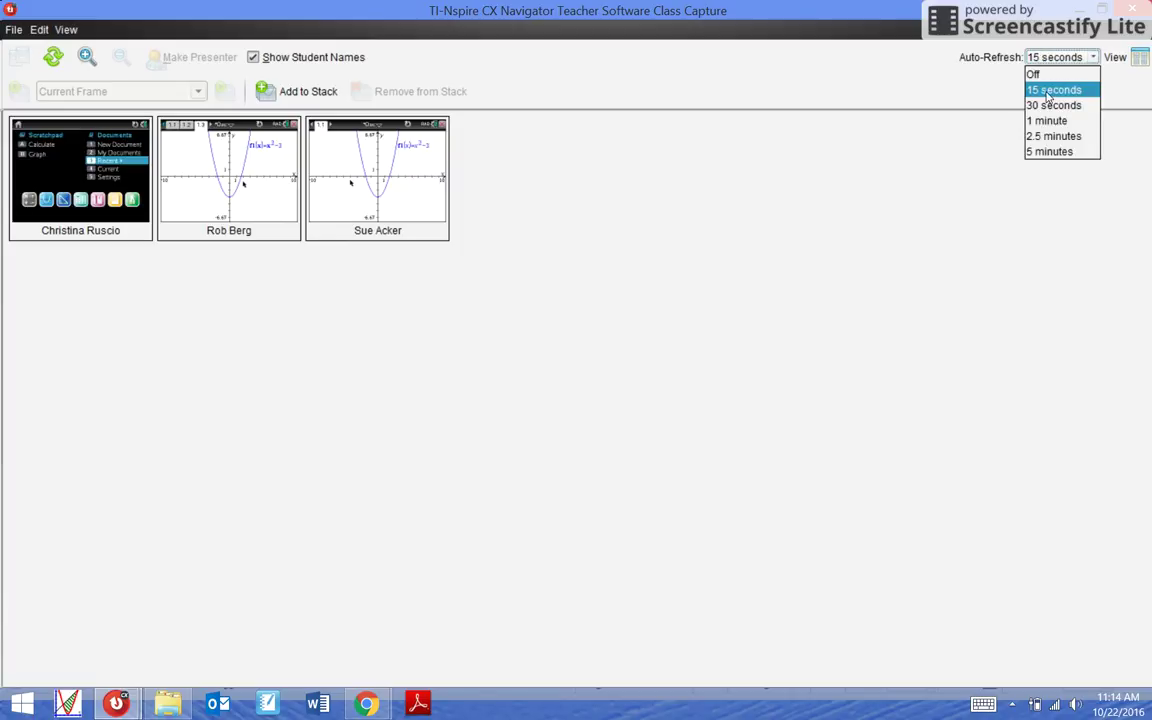
click(1048, 88)
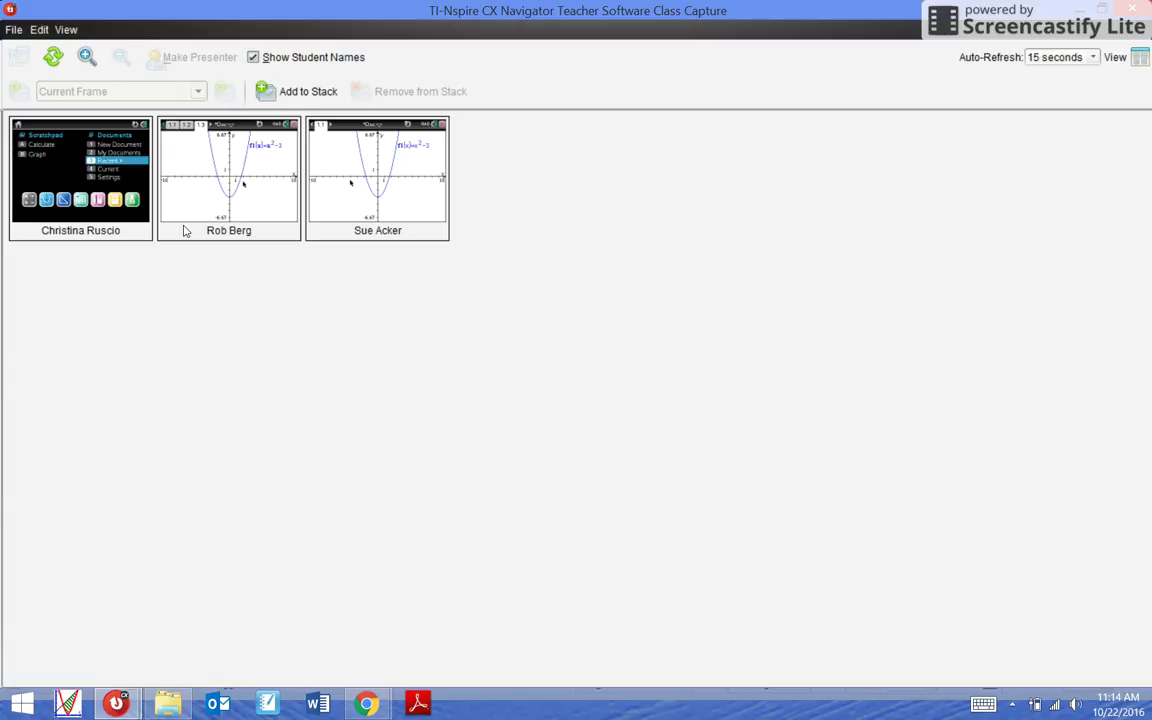
Step: With the first student's thumbnail selected, refresh the captures three times to show the latest screens
click(45, 167)
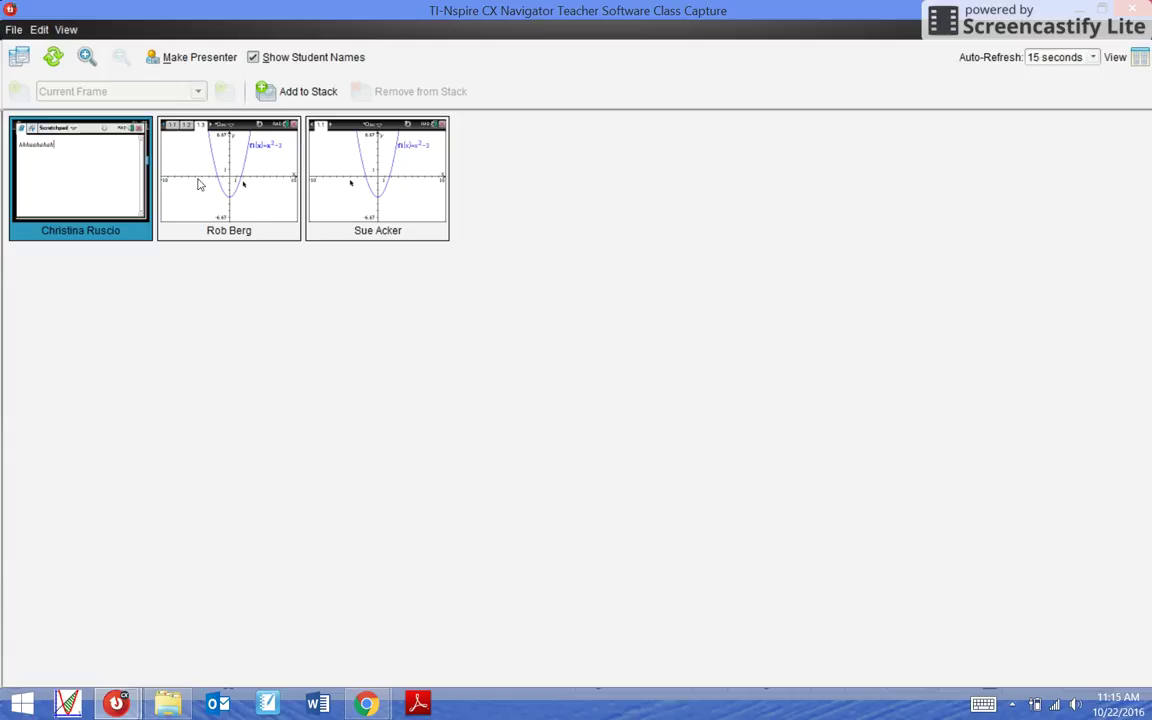
click(62, 70)
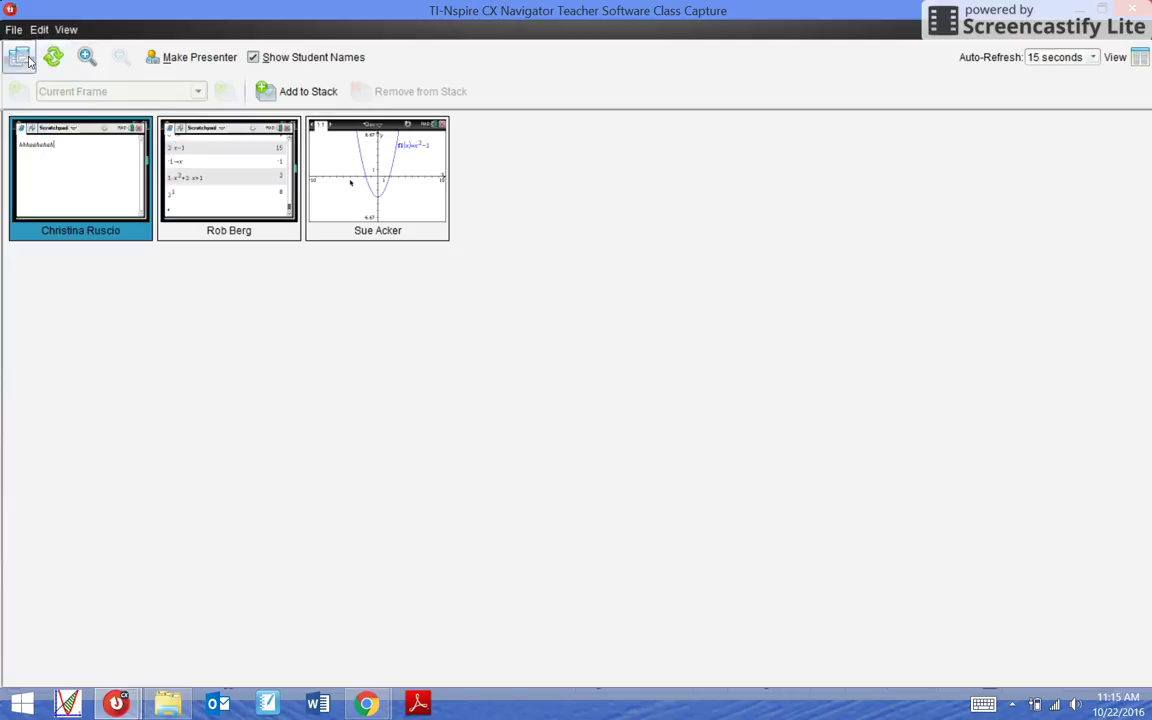
click(53, 62)
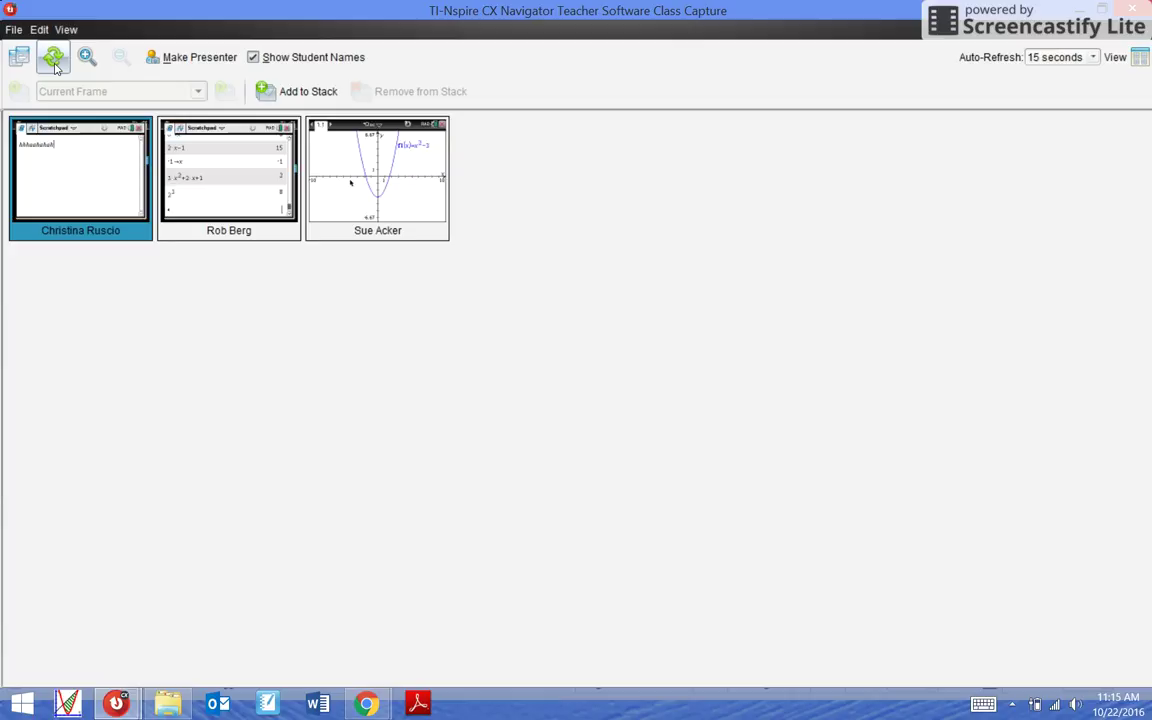
click(54, 62)
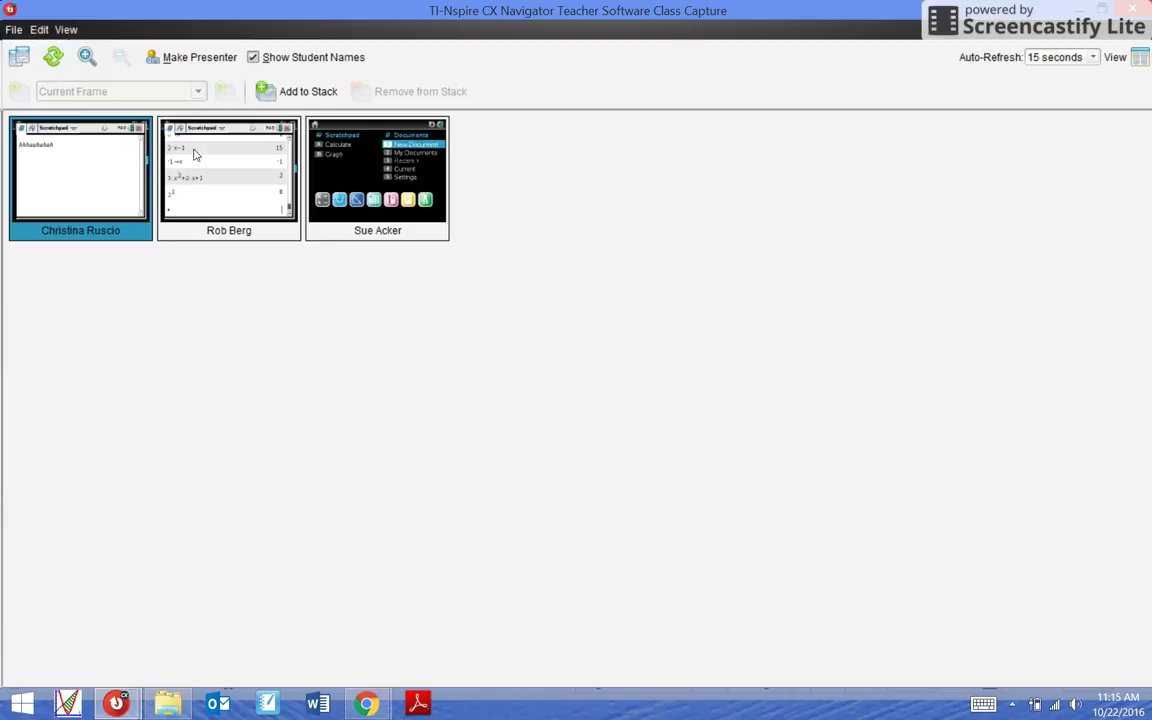